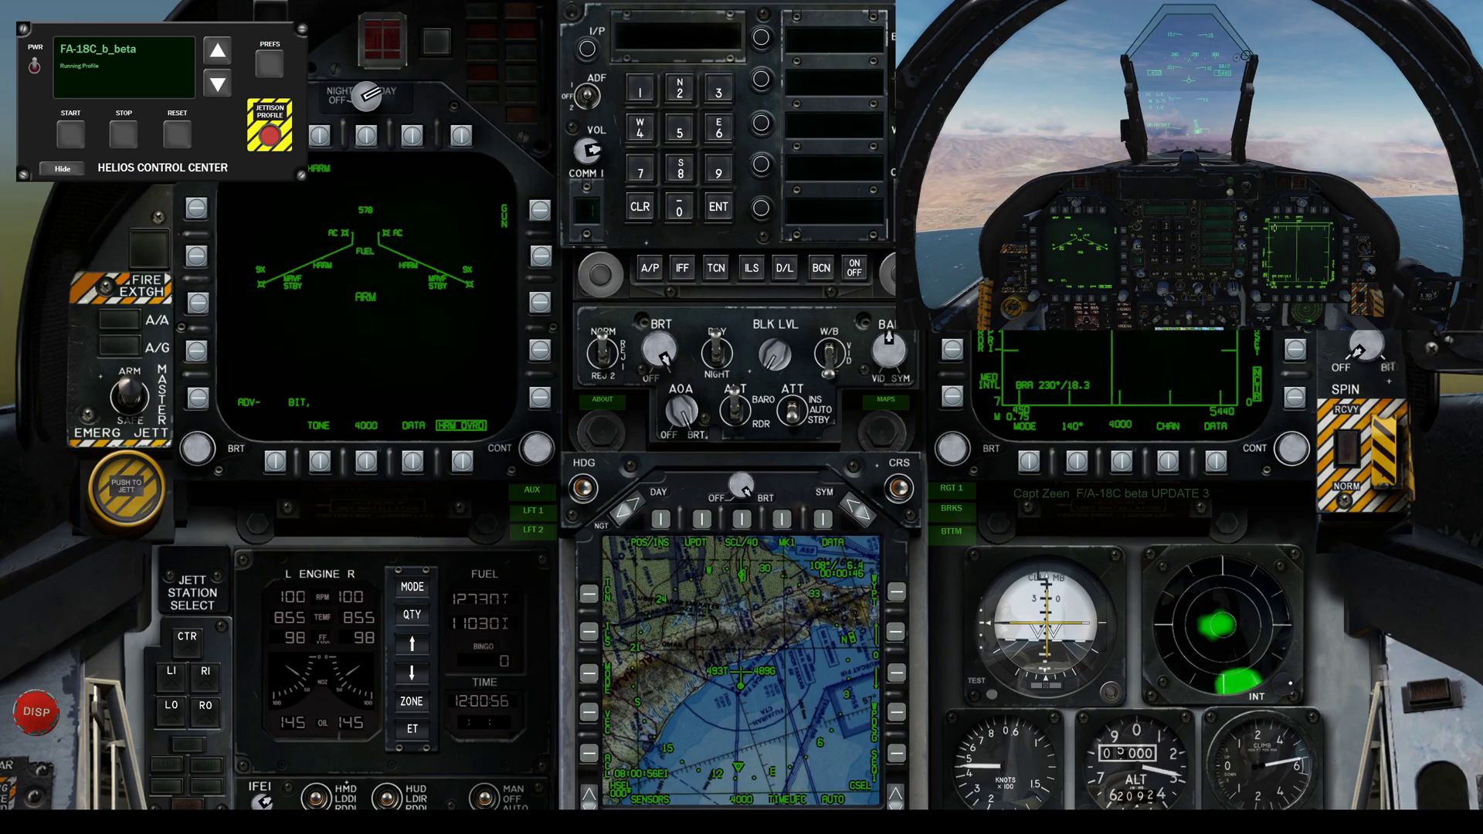
# Quit the current F/A-18C flight in DCS and switch away from the simulator.
pyautogui.press('Escape')
pyautogui.click(1197, 191)
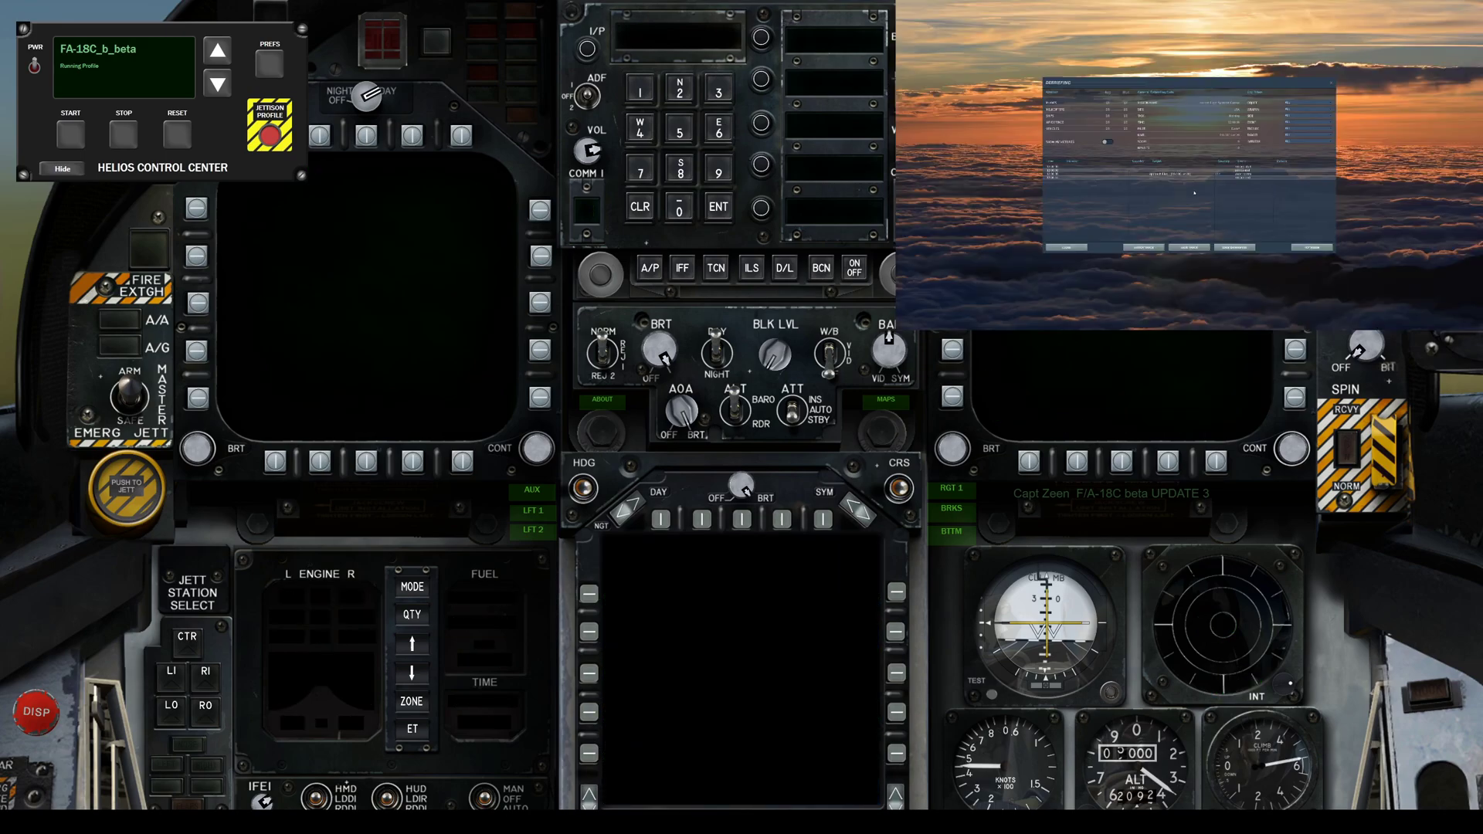
pyautogui.hotkey('alt', 'Tab')
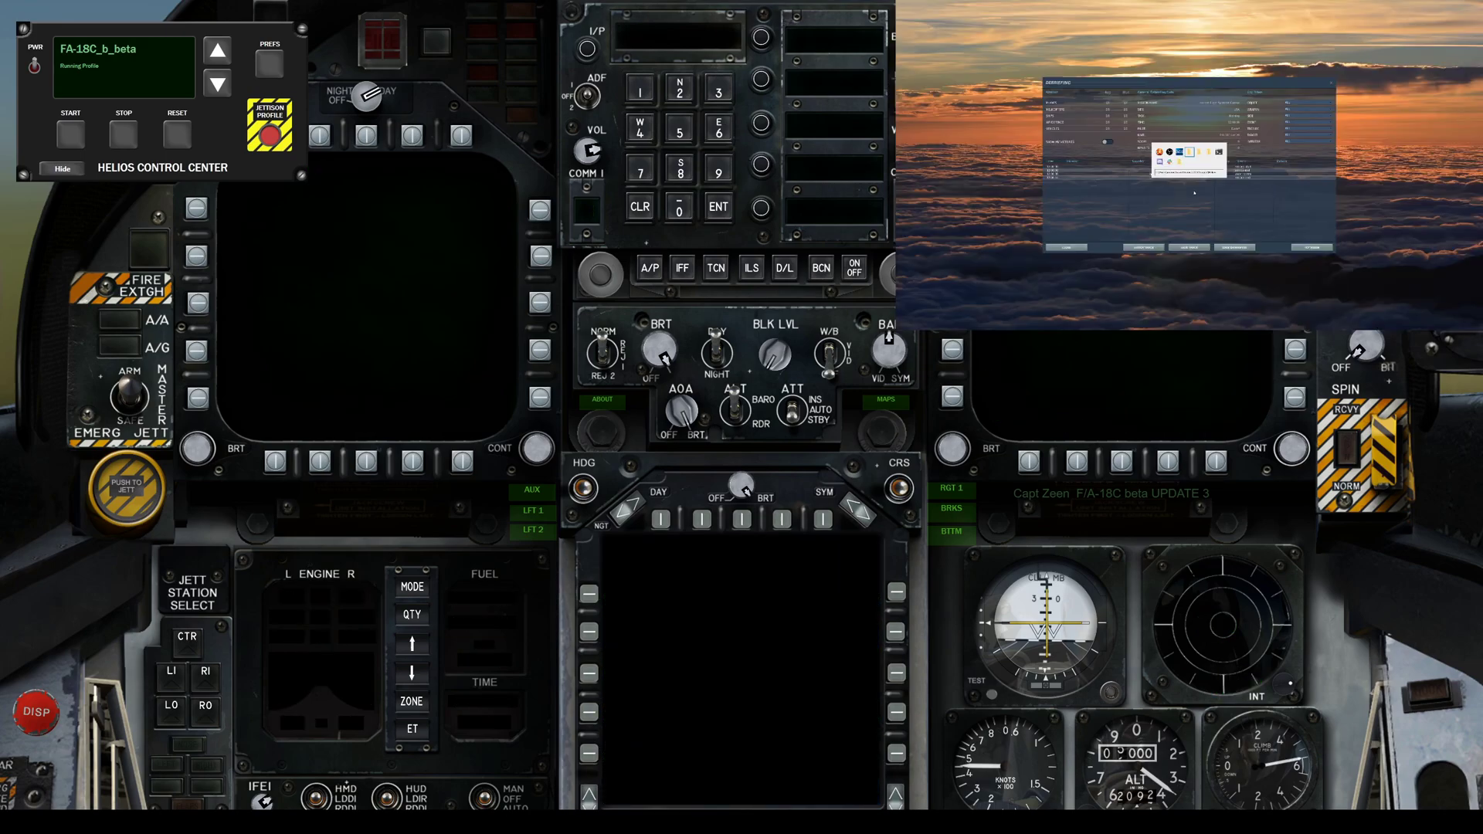
pyautogui.hotkey('alt', 'Tab')
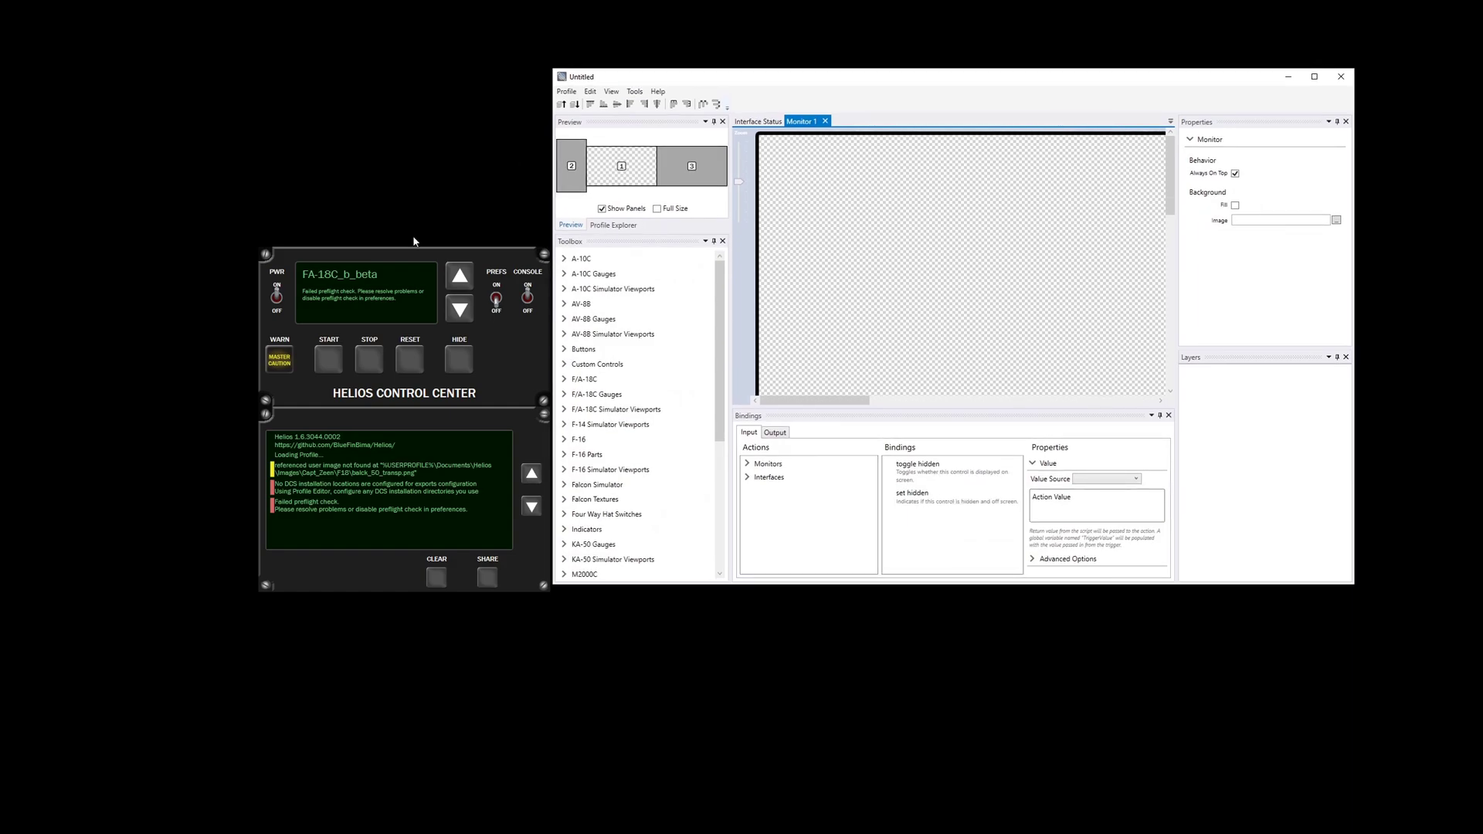
# Arrange the Control Center and Profile Editor windows side by side and open the profile FA-18C_b_beta.hpf in the taller editor.
pyautogui.moveTo(381, 248); pyautogui.dragTo(196, 27)
pyautogui.moveTo(669, 78); pyautogui.dragTo(523, 30)
pyautogui.click(420, 44)
pyautogui.click(417, 72)
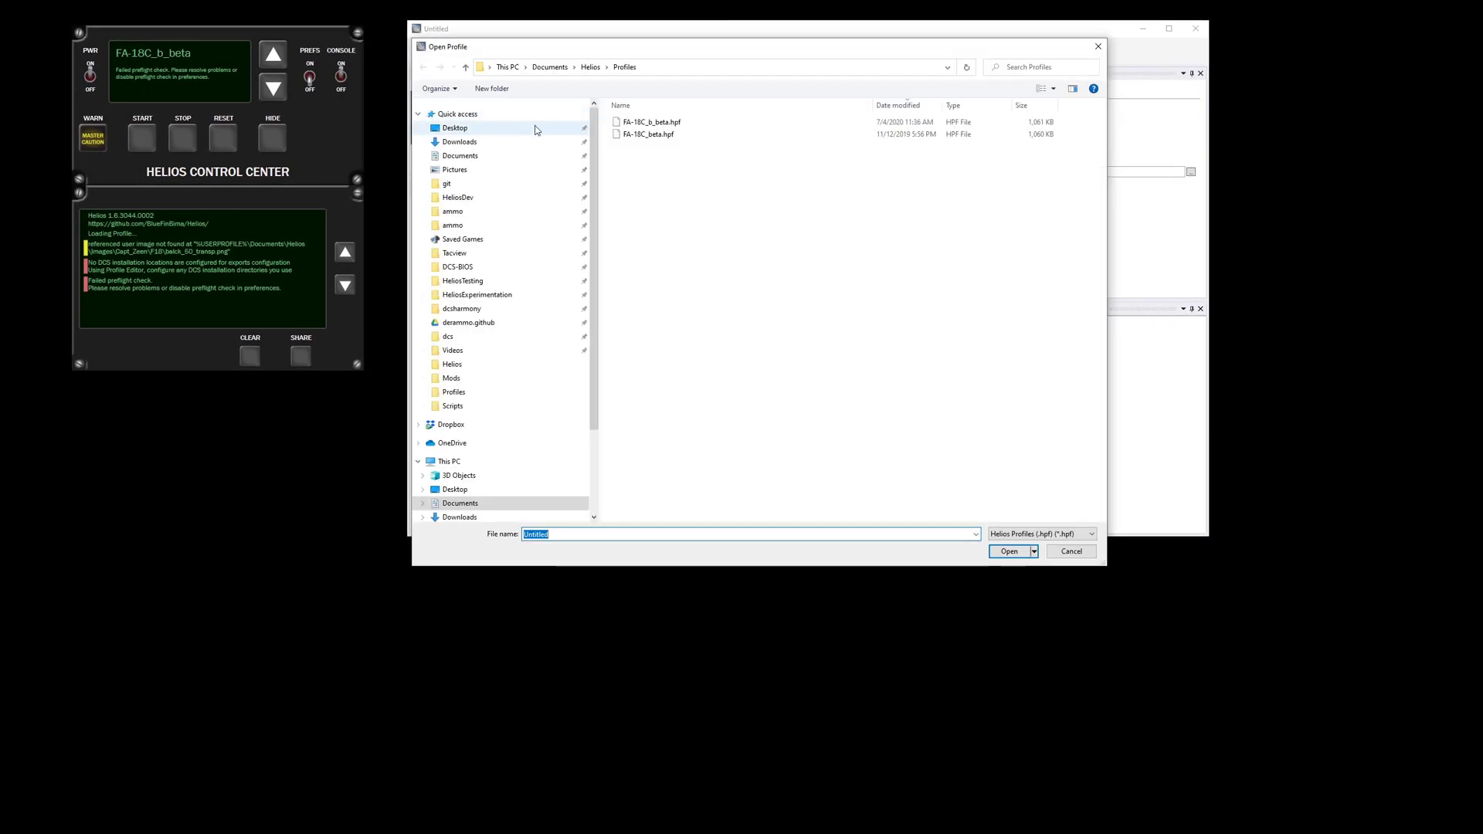
pyautogui.doubleClick(651, 122)
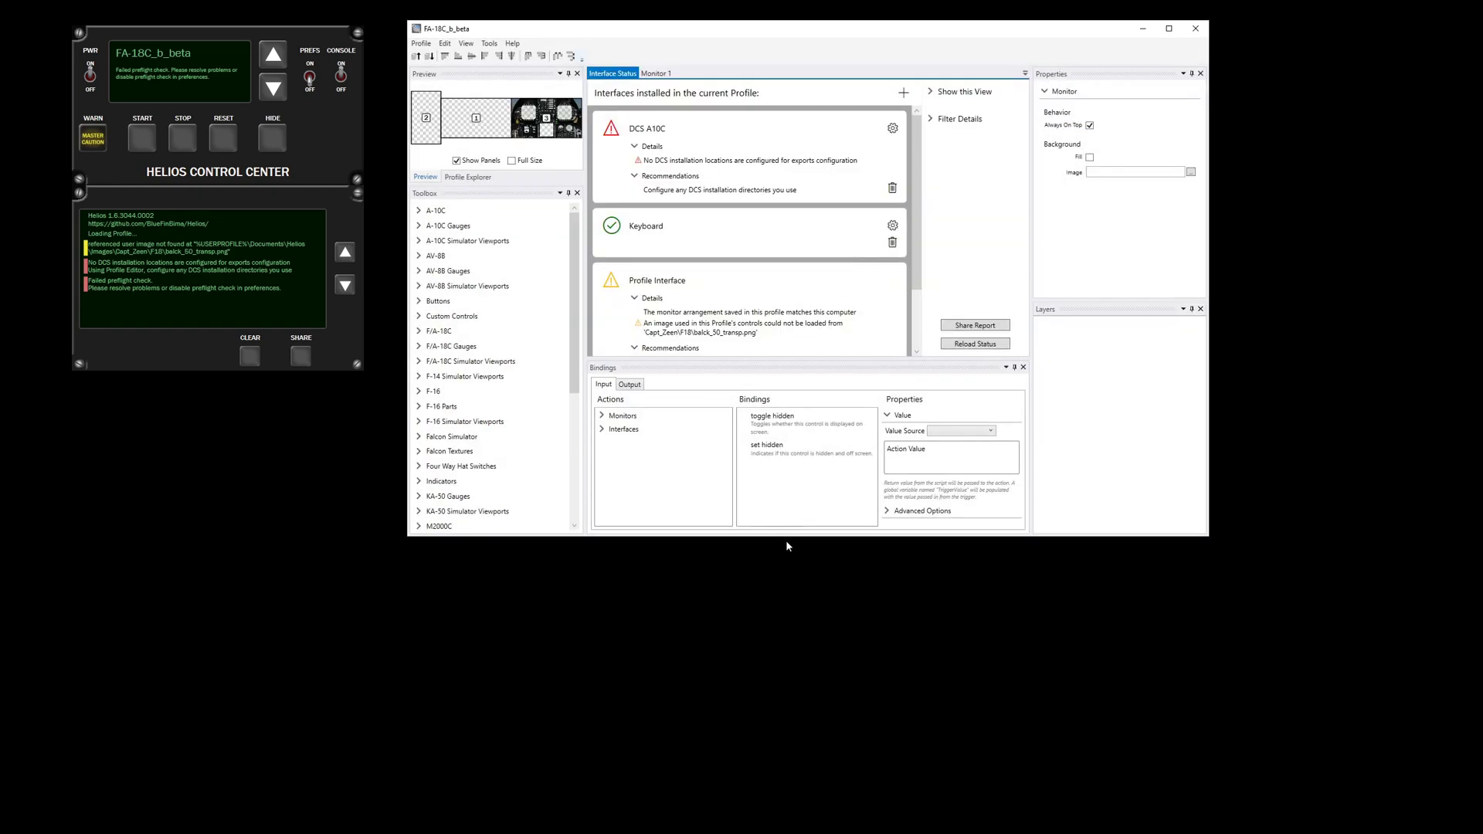
pyautogui.moveTo(786, 538); pyautogui.dragTo(796, 793)
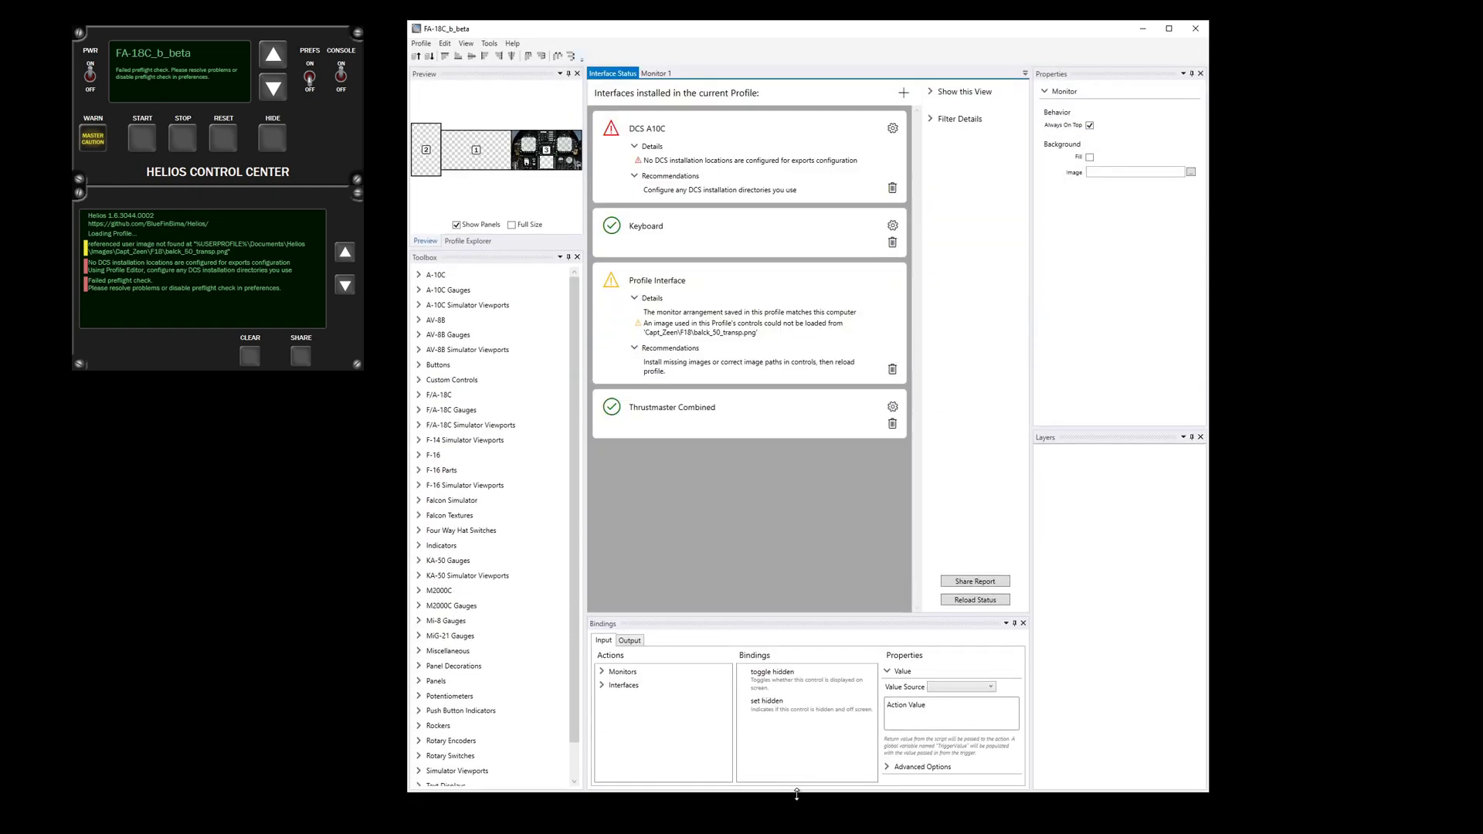
# Add the DCS installation in E:\dcs to the DCS A10C interface by selecting its autoupdate.cfg.
pyautogui.click(892, 127)
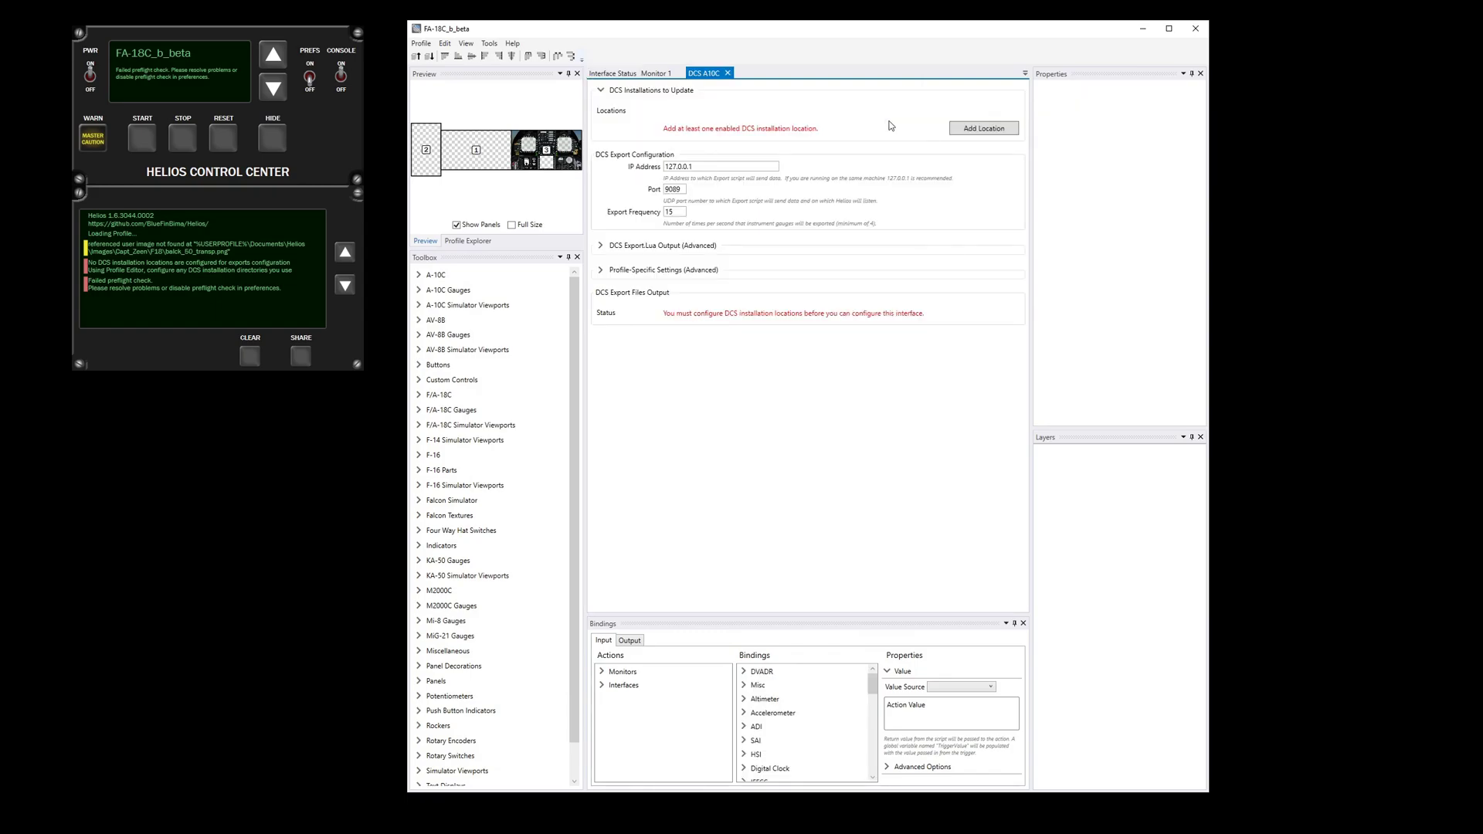
pyautogui.click(983, 128)
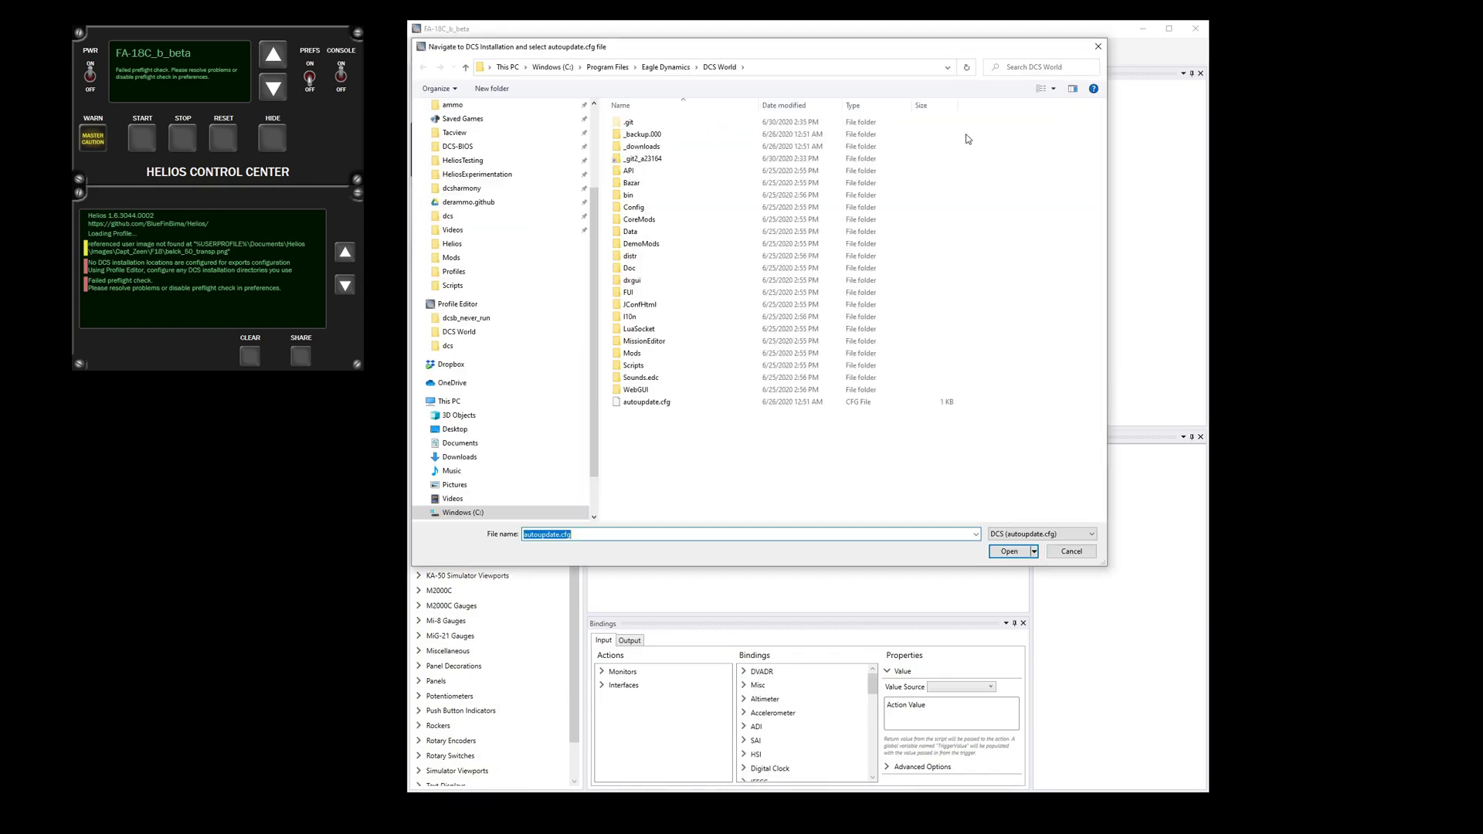
pyautogui.click(463, 347)
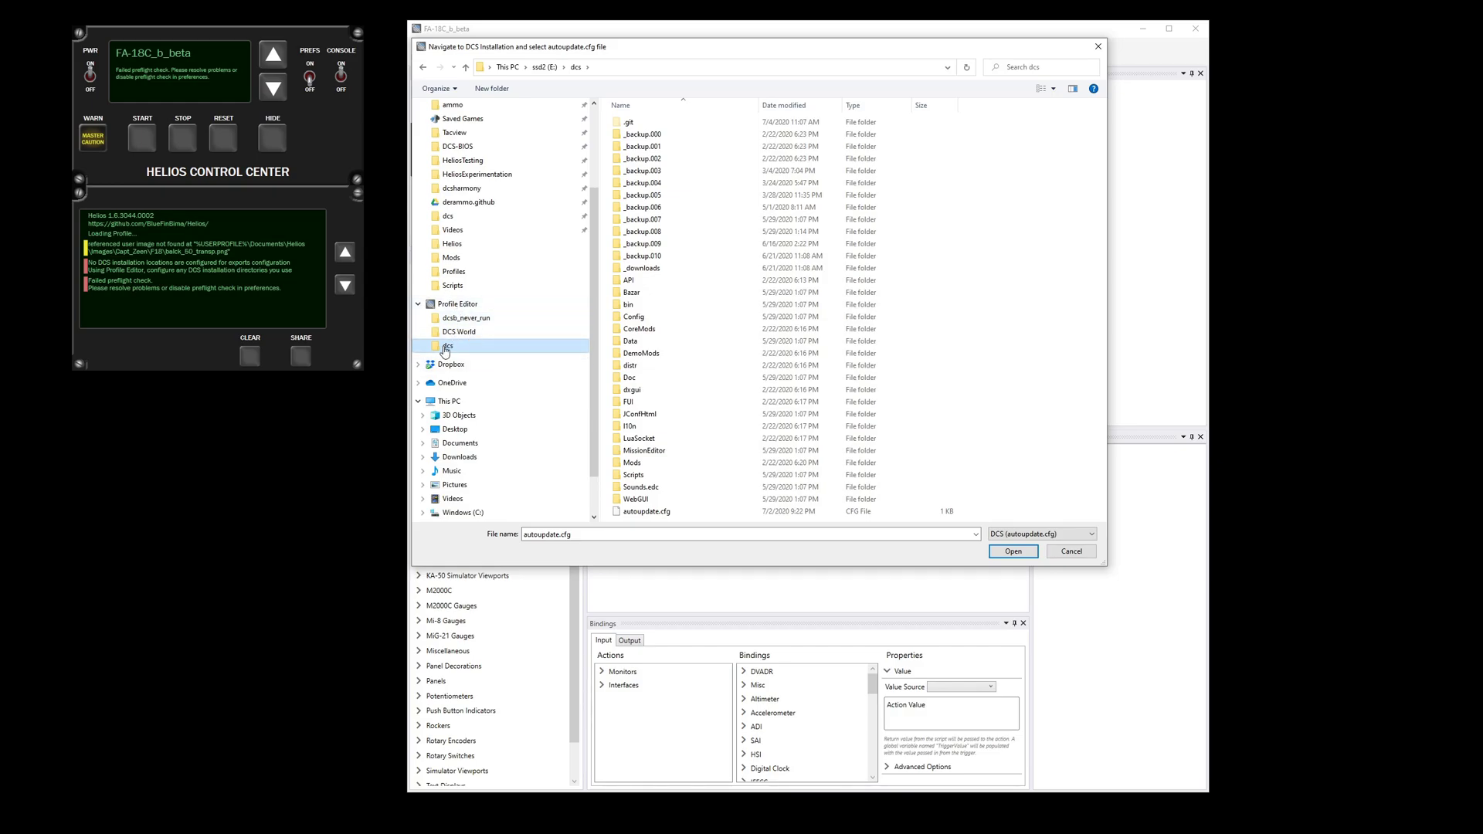
pyautogui.click(1028, 553)
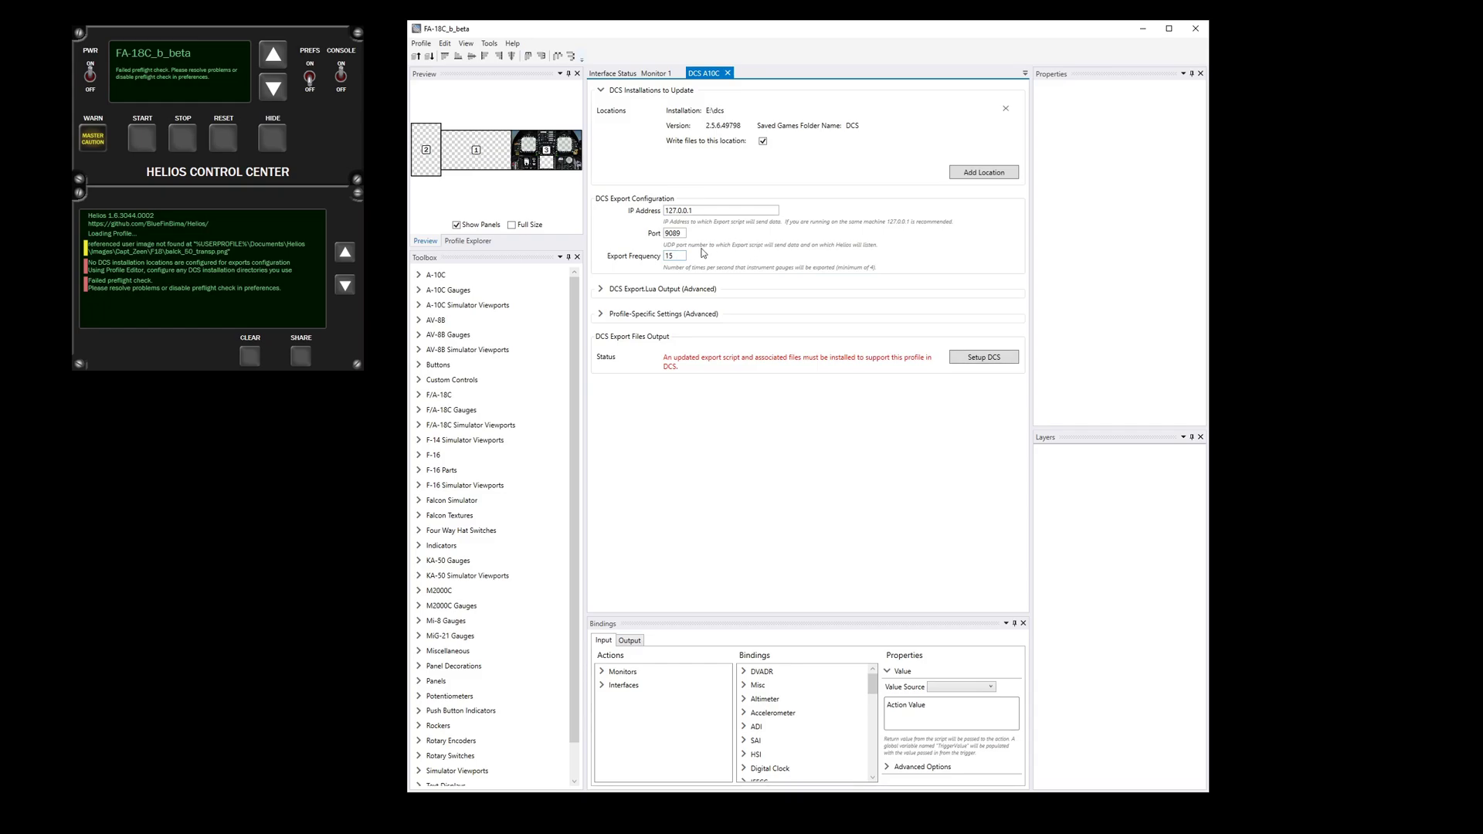
# Set the DCS export frequency to 30.
pyautogui.doubleClick(680, 255)
pyautogui.write('30')
pyautogui.press('Tab')
# In the profile-specific settings, choose the Capt Zeen (Version 1) export module format and set the DCS vehicle to FA-18C_hornet.
pyautogui.click(602, 314)
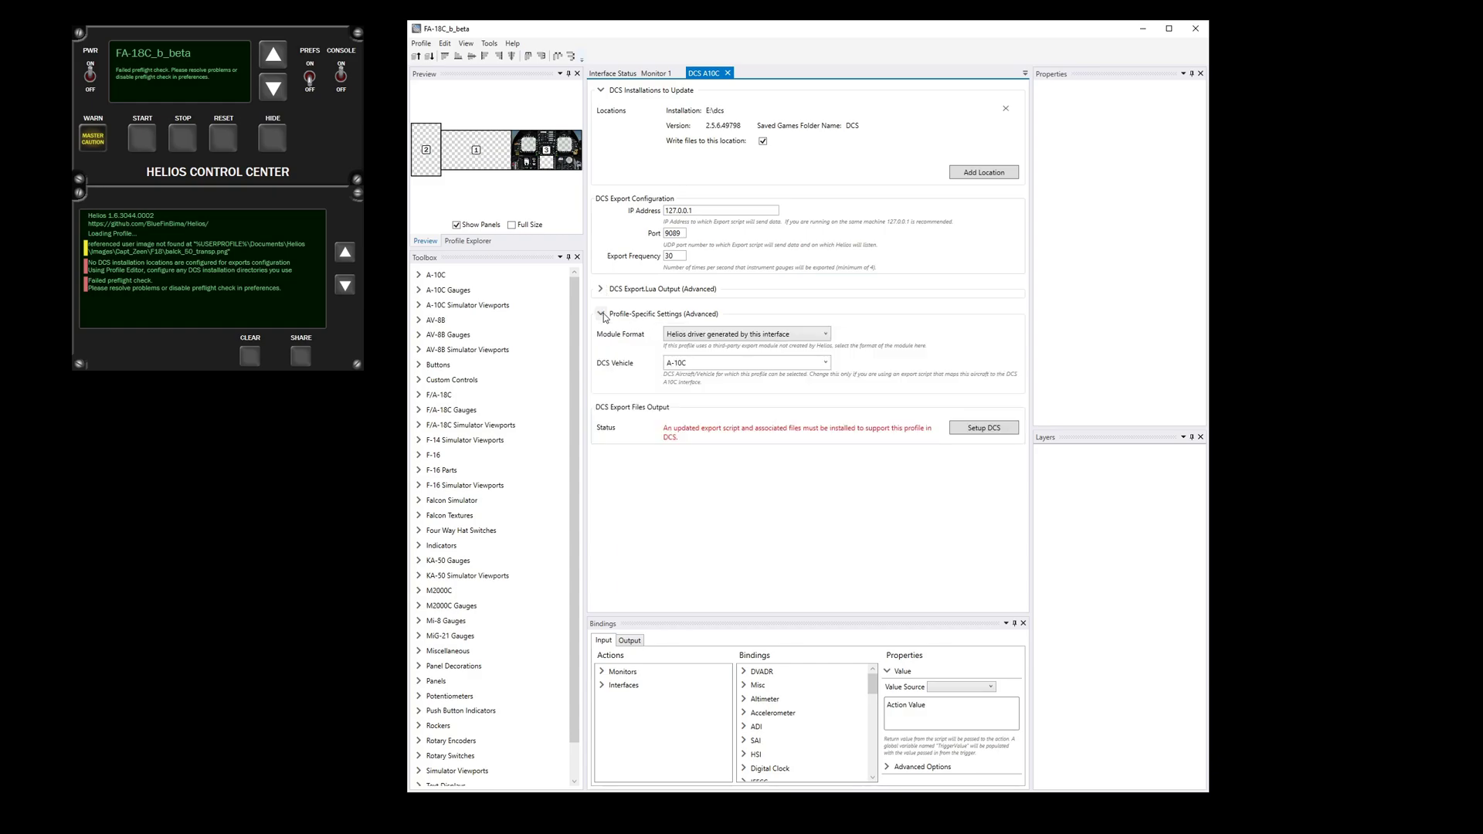
pyautogui.click(726, 337)
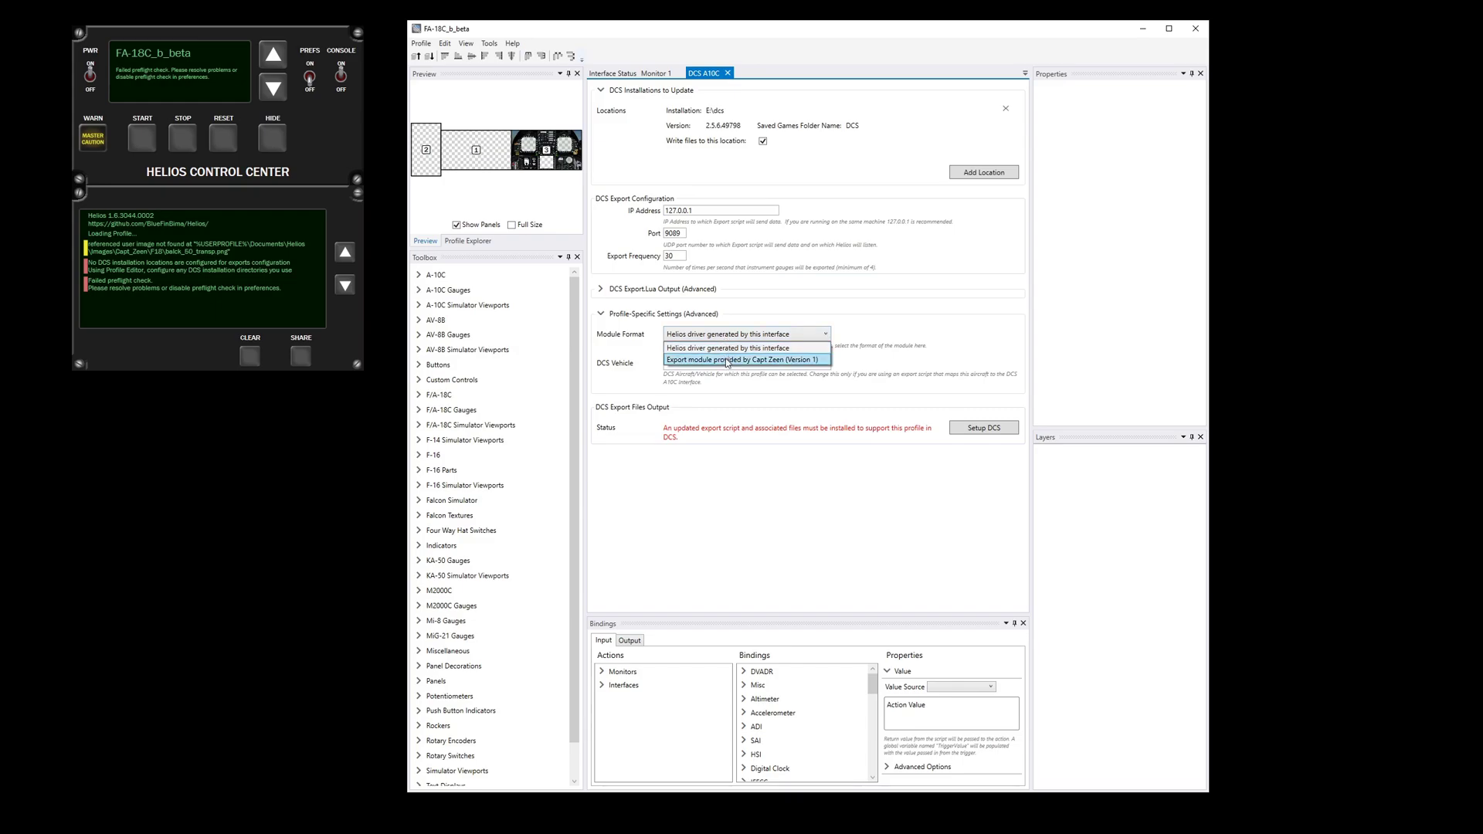
pyautogui.click(726, 359)
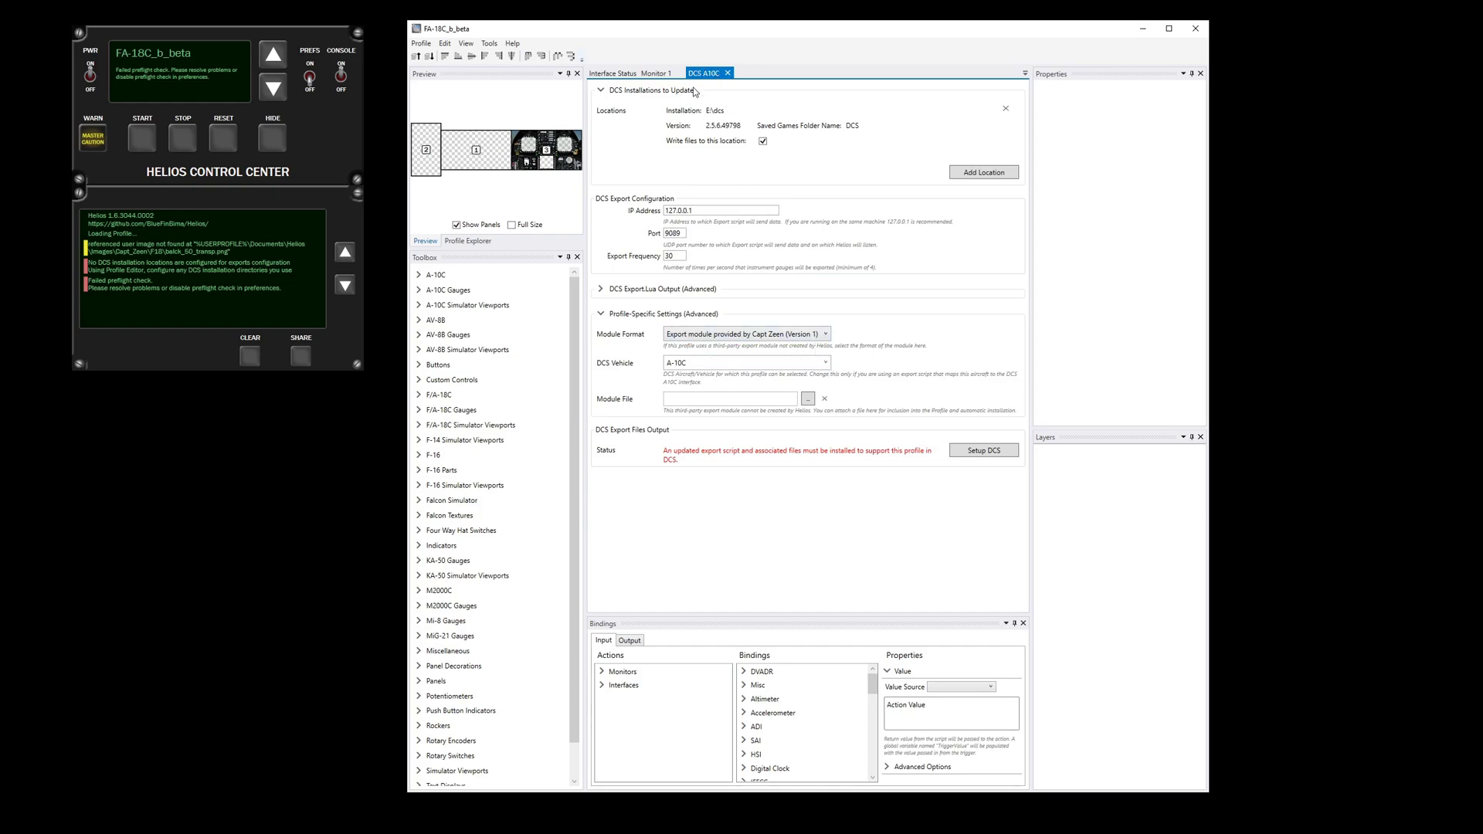
pyautogui.click(721, 365)
pyautogui.write('FA')
pyautogui.press('Tab')
pyautogui.click(825, 364)
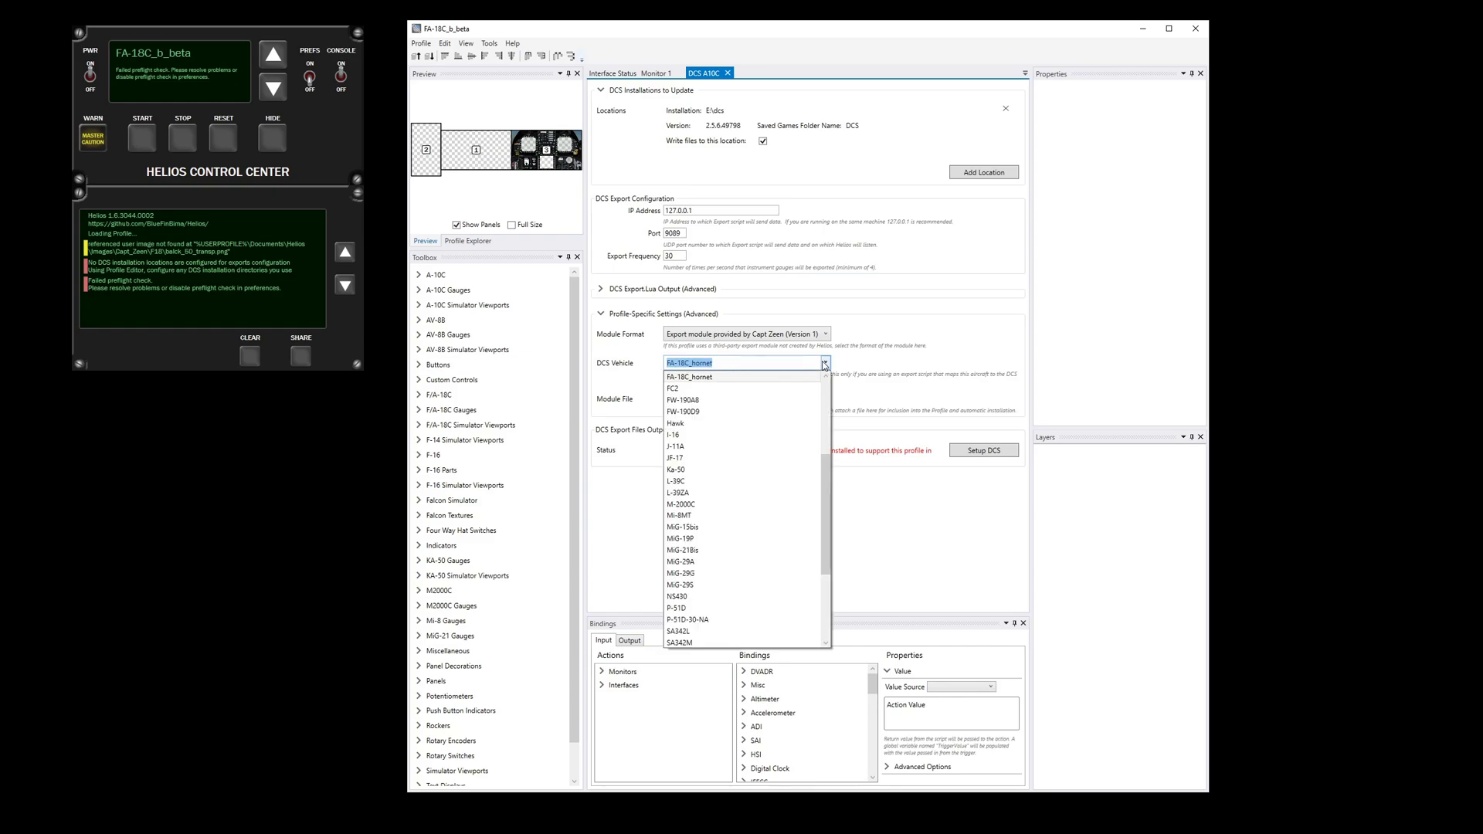
pyautogui.click(825, 364)
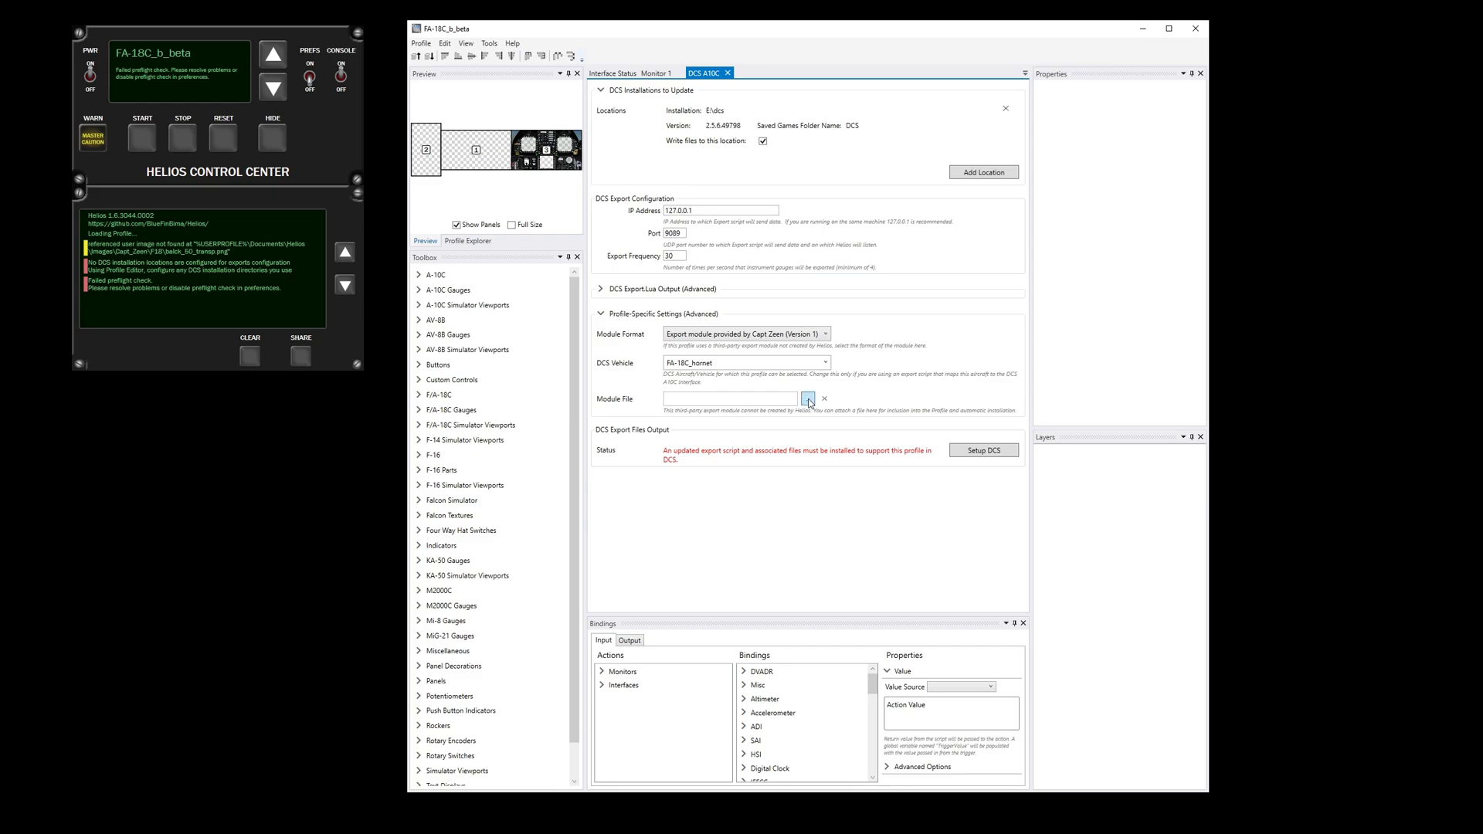
# Attach Helios_F18C.lua as the module file and run the DCS setup, allowing Export.lua to be overwritten.
pyautogui.click(808, 399)
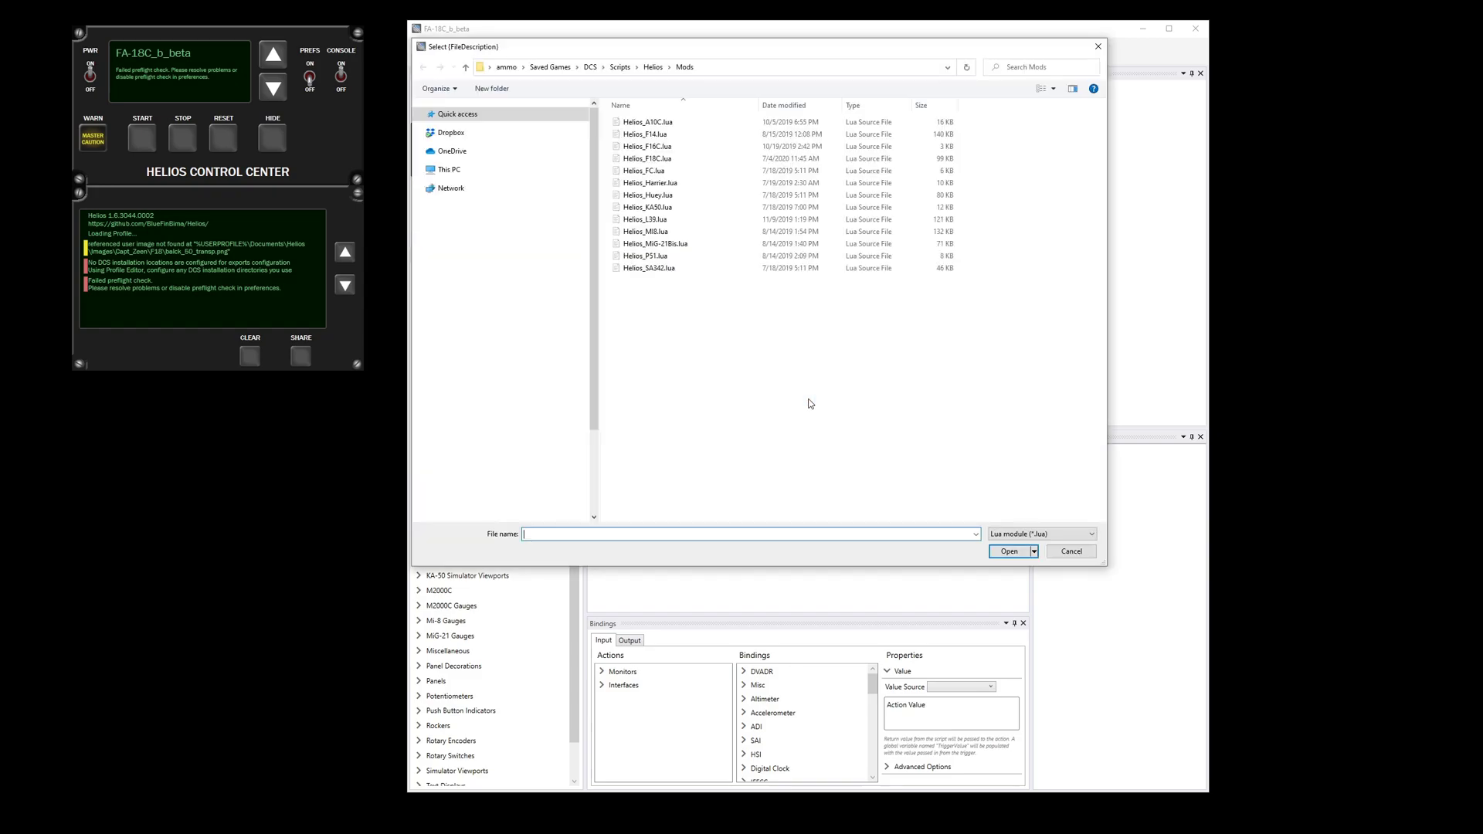
pyautogui.click(671, 163)
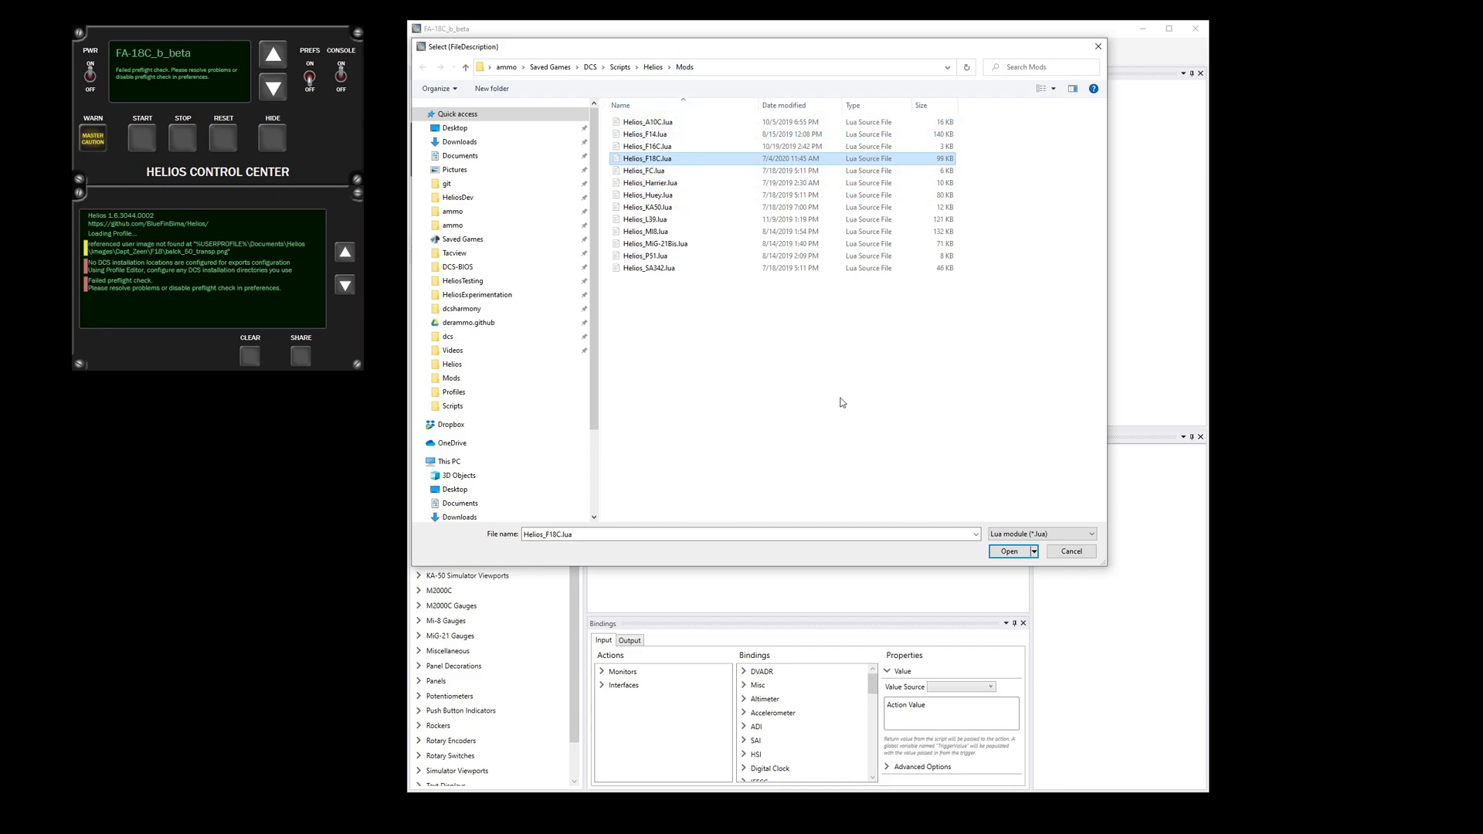
pyautogui.click(1018, 553)
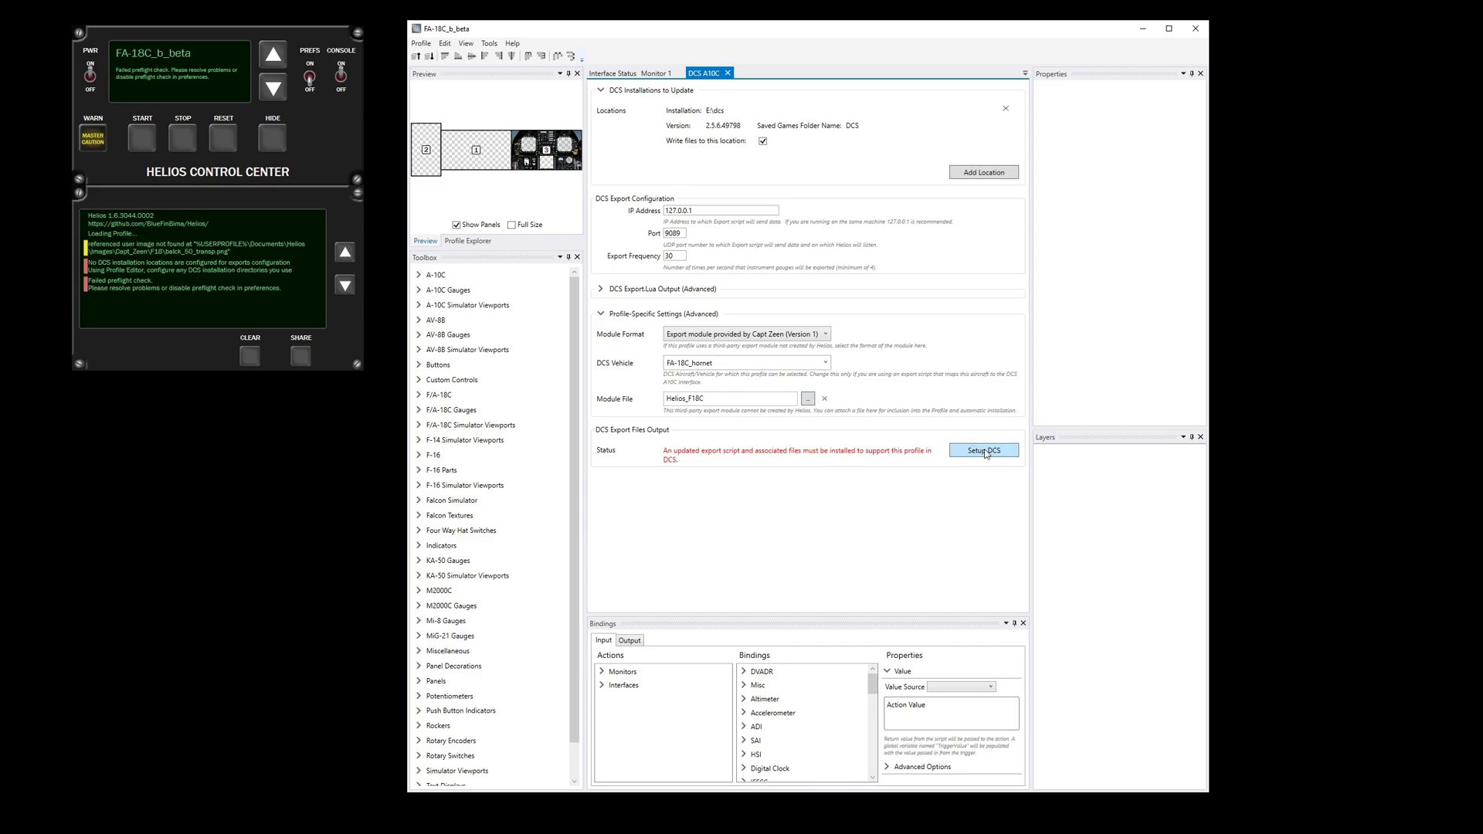
pyautogui.click(984, 451)
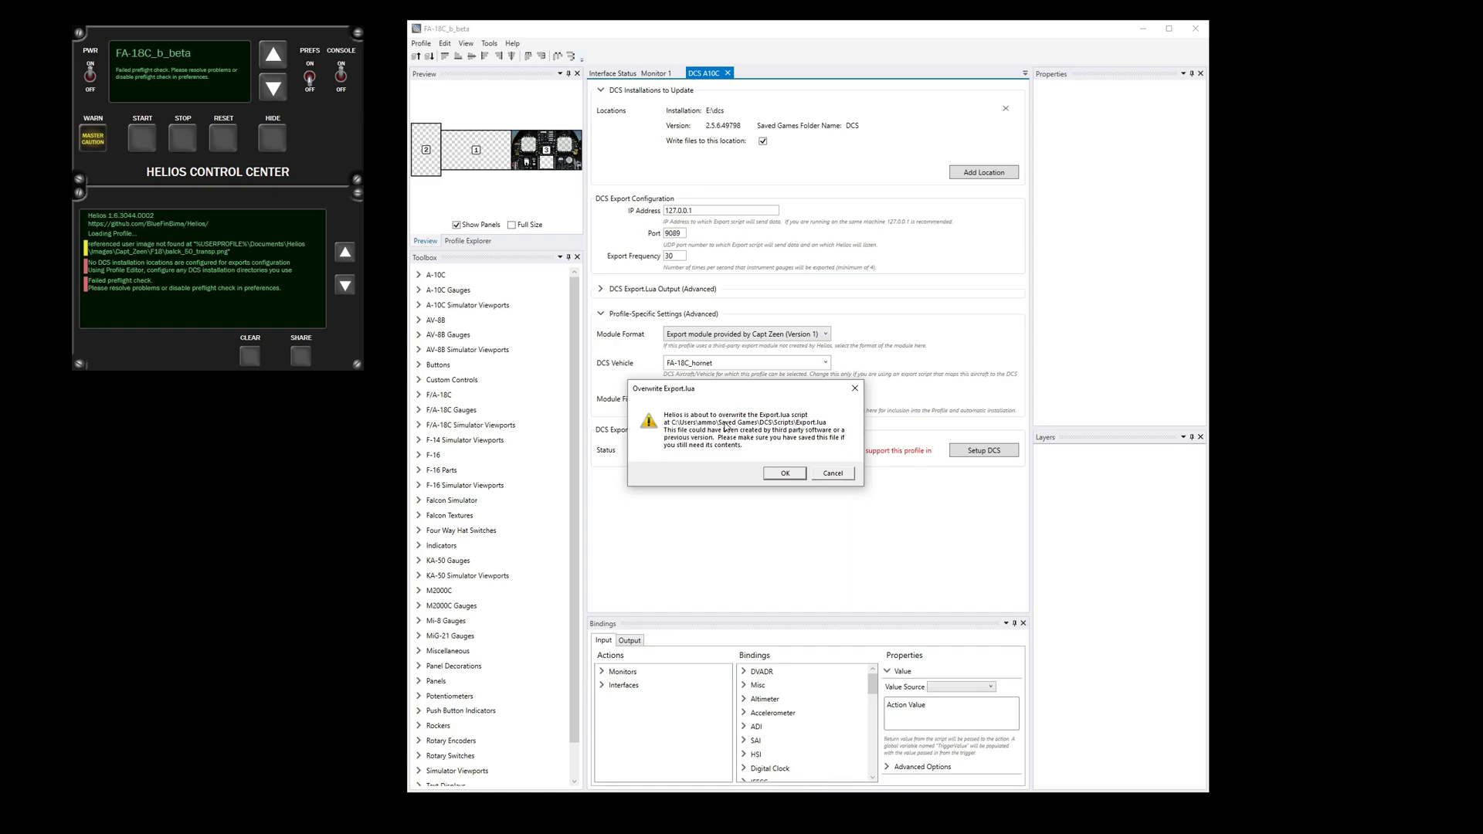
pyautogui.click(785, 475)
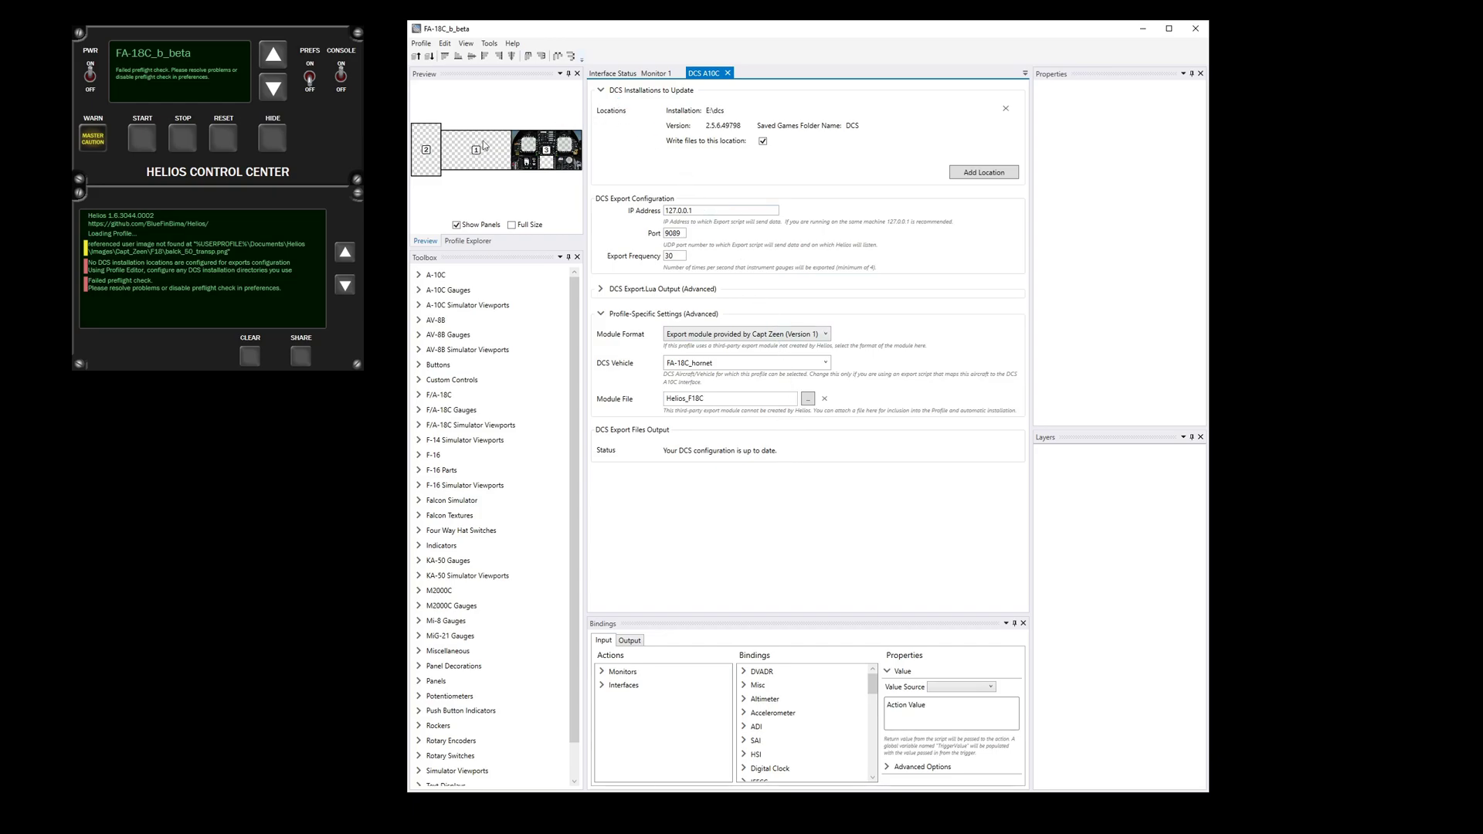
# Start the FA-18C_b_beta profile in Control Center and hide its message console.
pyautogui.click(143, 139)
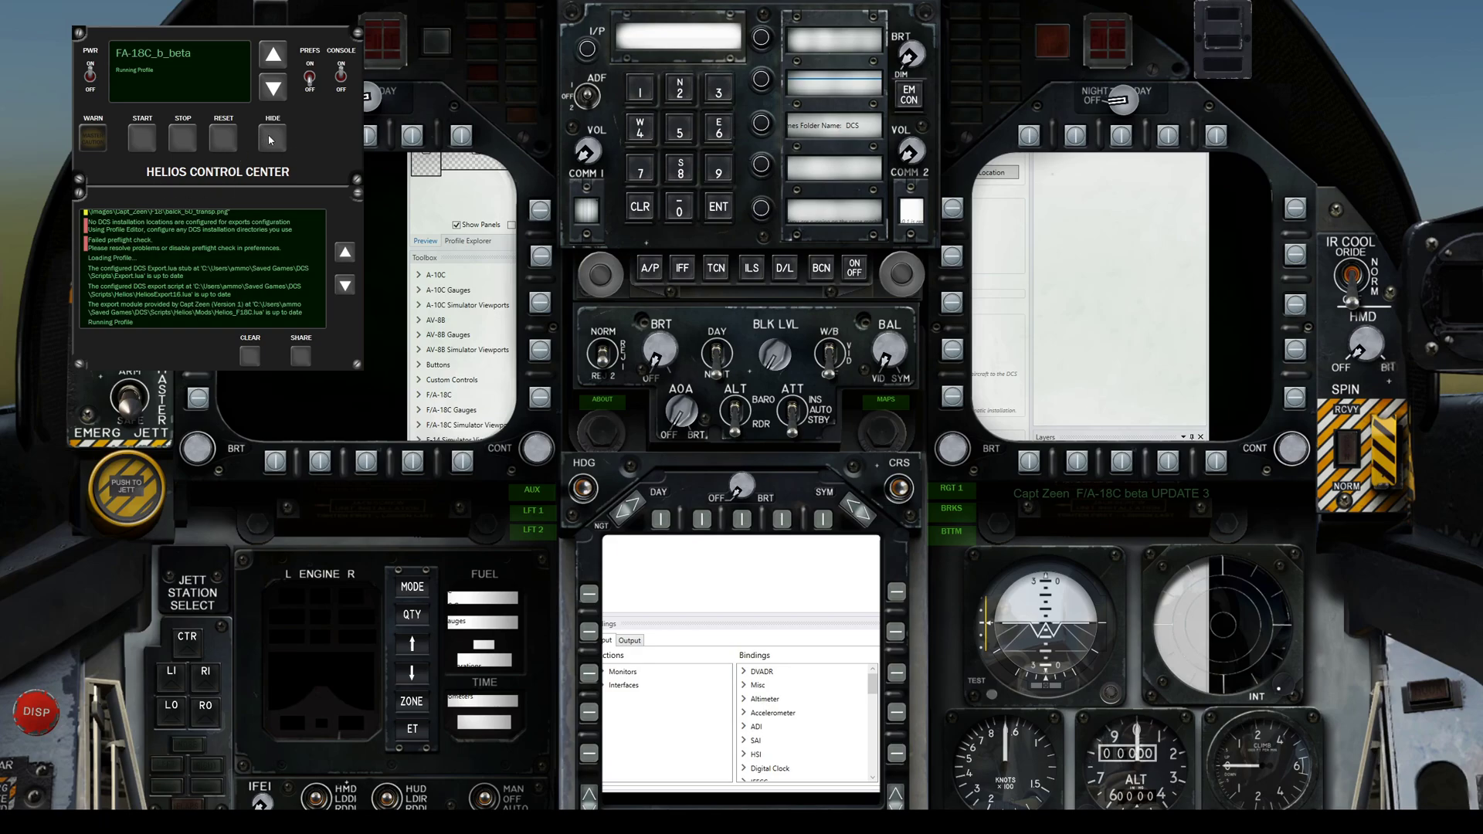
pyautogui.click(341, 76)
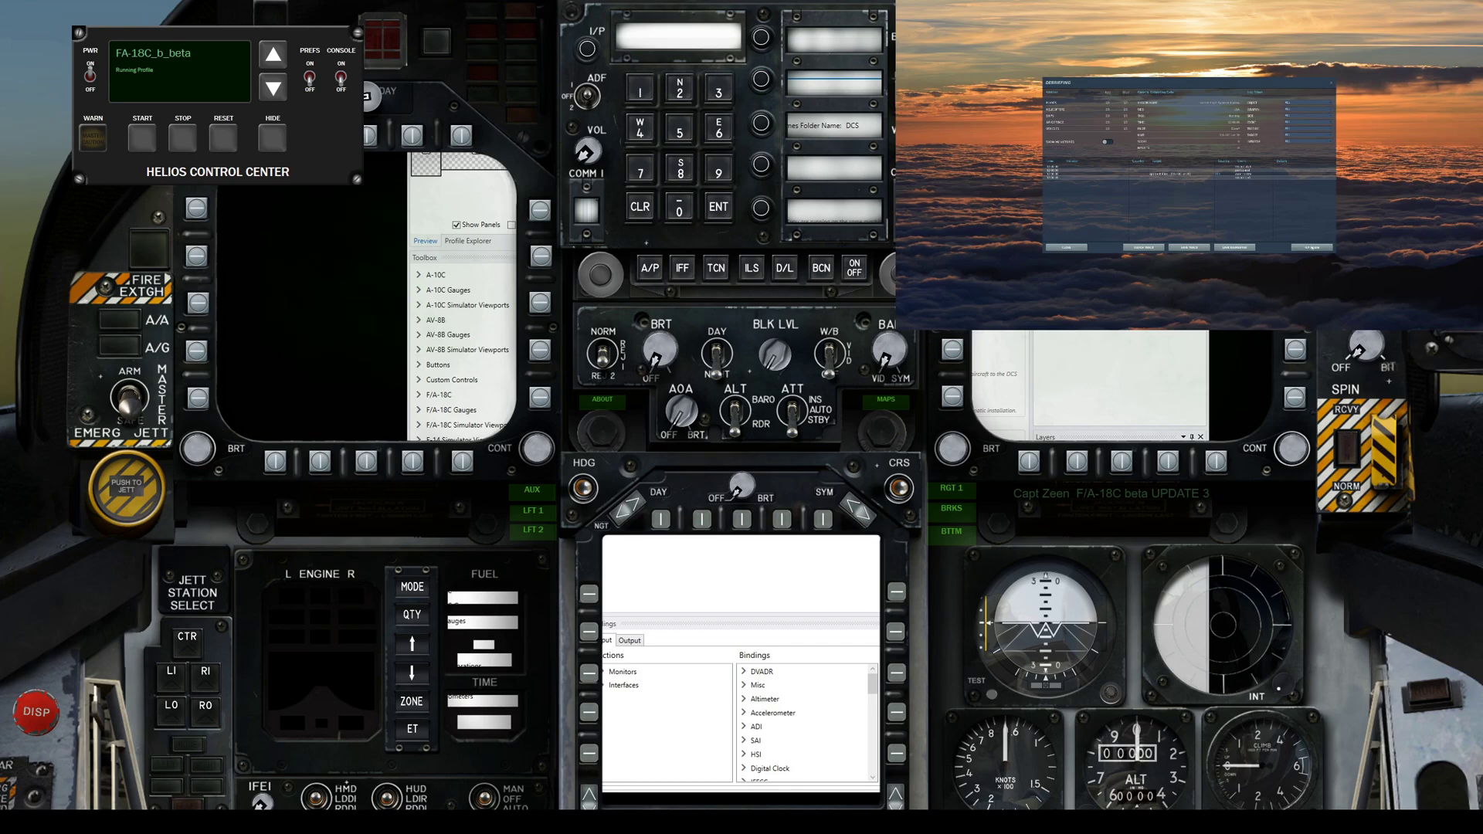
# Switch to DCS, close the debriefing, load the first entry in the list and start the flight from its briefing.
pyautogui.click(1312, 248)
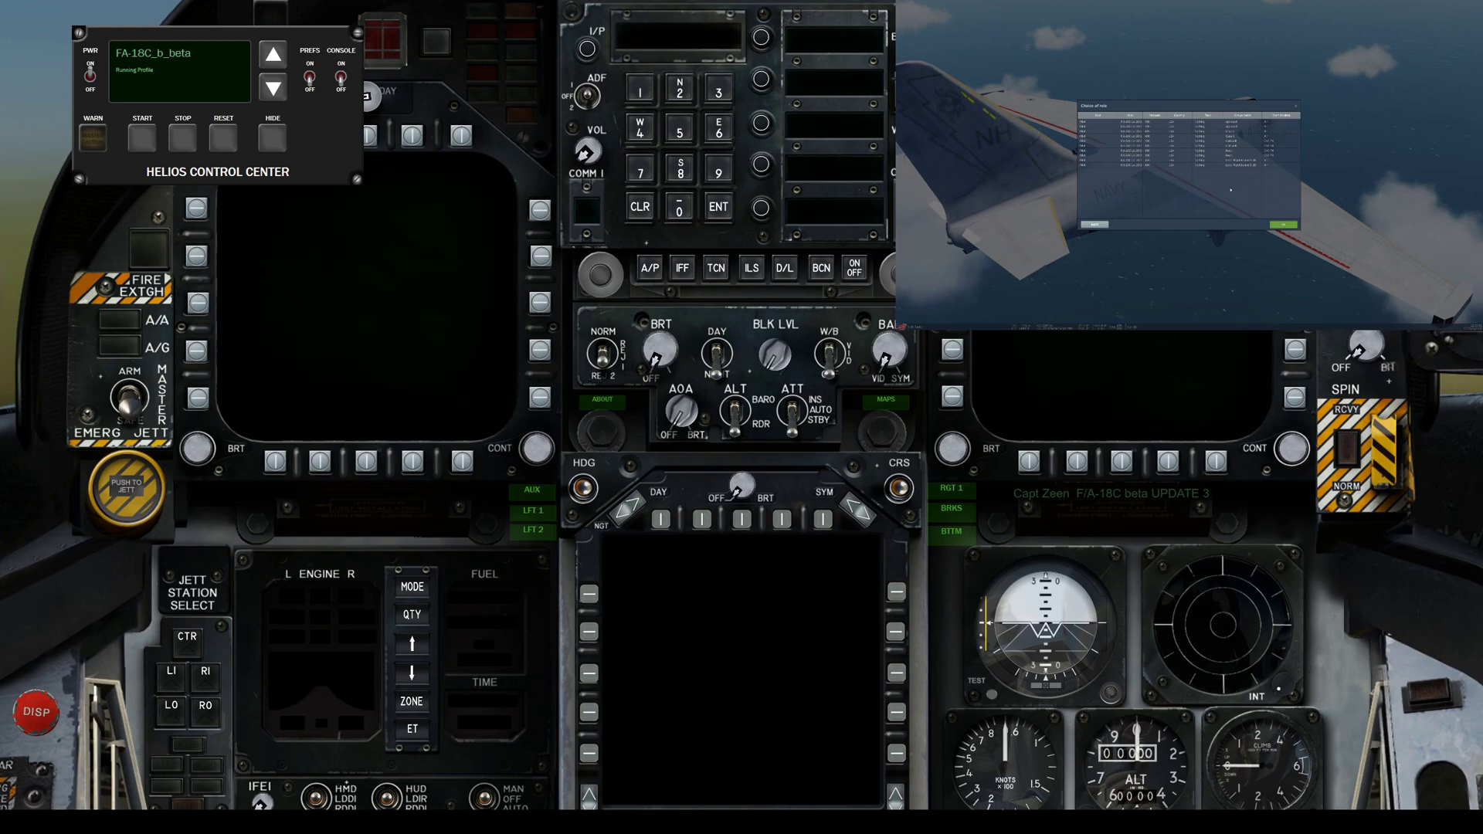
pyautogui.doubleClick(1186, 124)
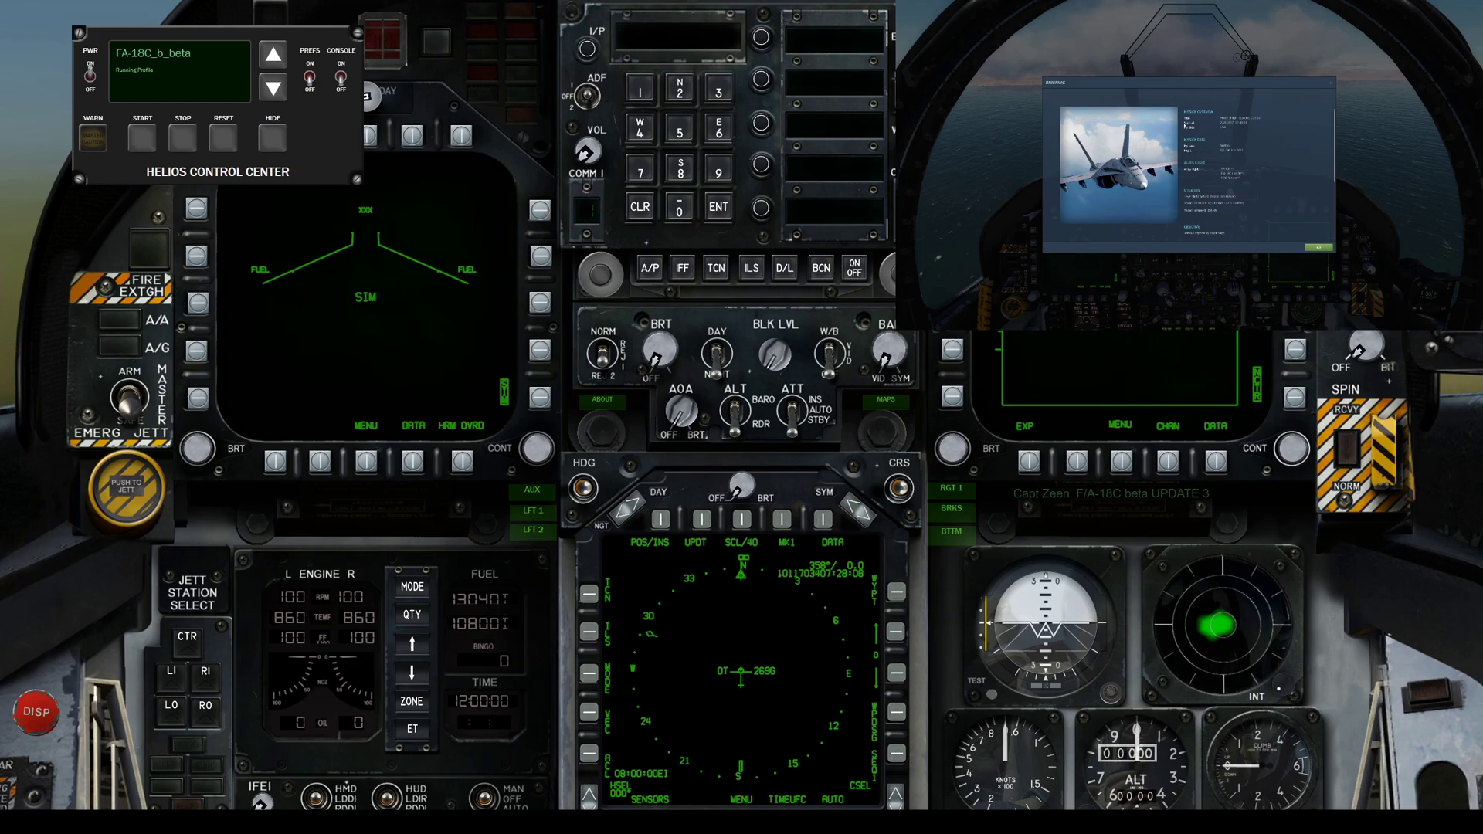
pyautogui.click(1318, 247)
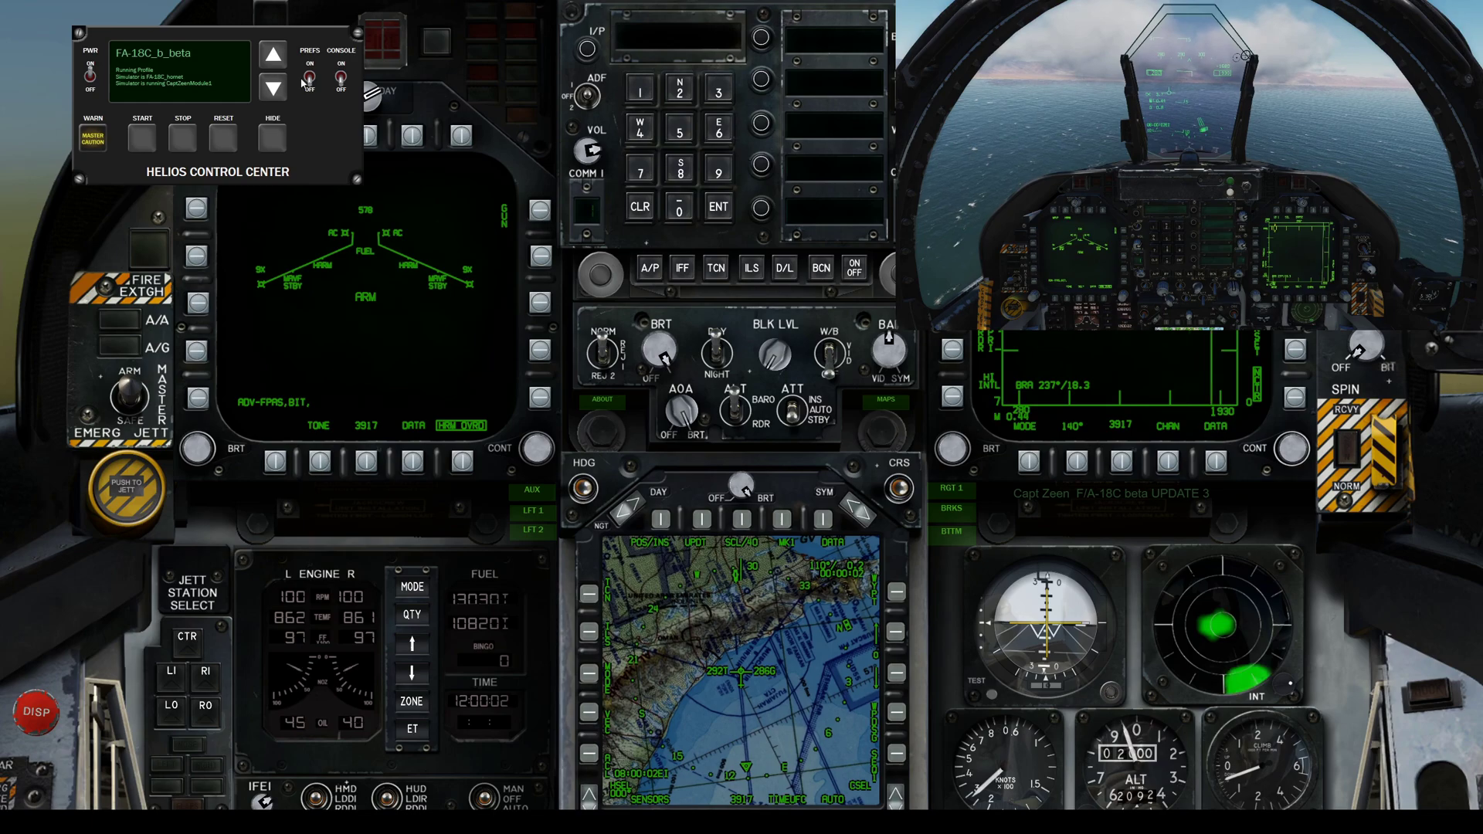
# Show and hide the Control Center console to read the messages logged while the profile runs with the simulator.
pyautogui.click(340, 78)
pyautogui.click(340, 78)
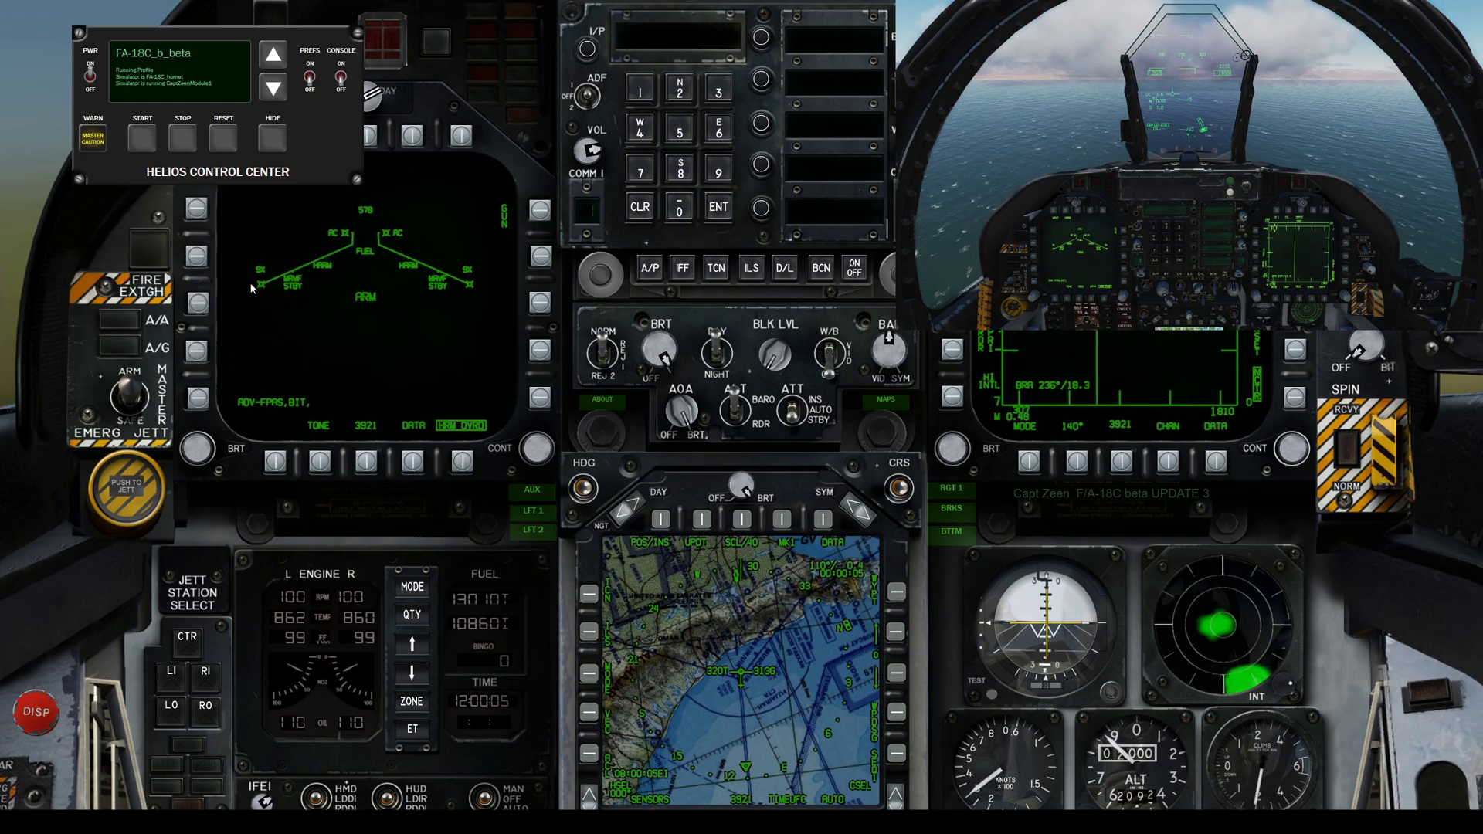
pyautogui.click(340, 78)
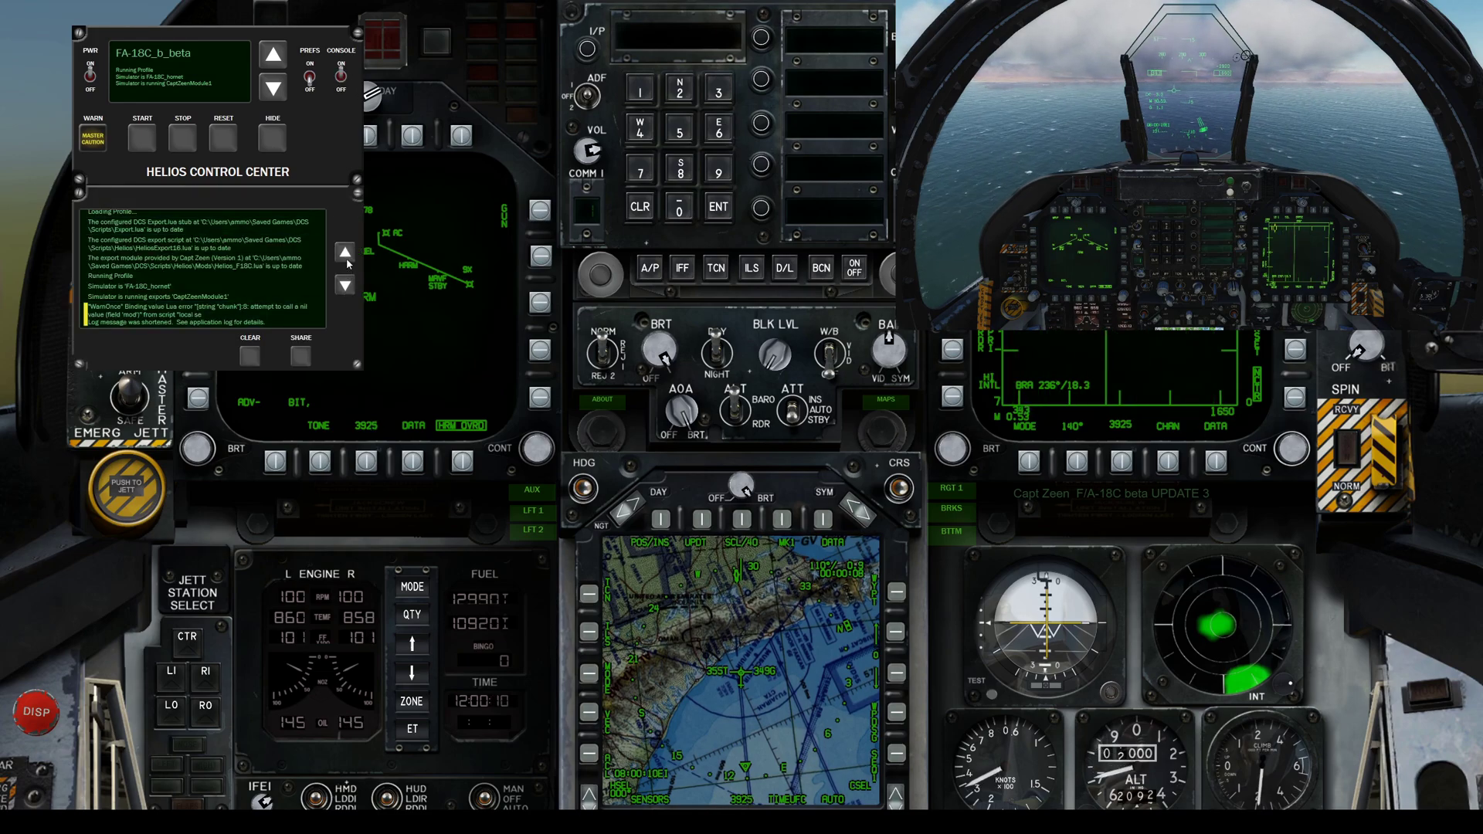
pyautogui.click(341, 78)
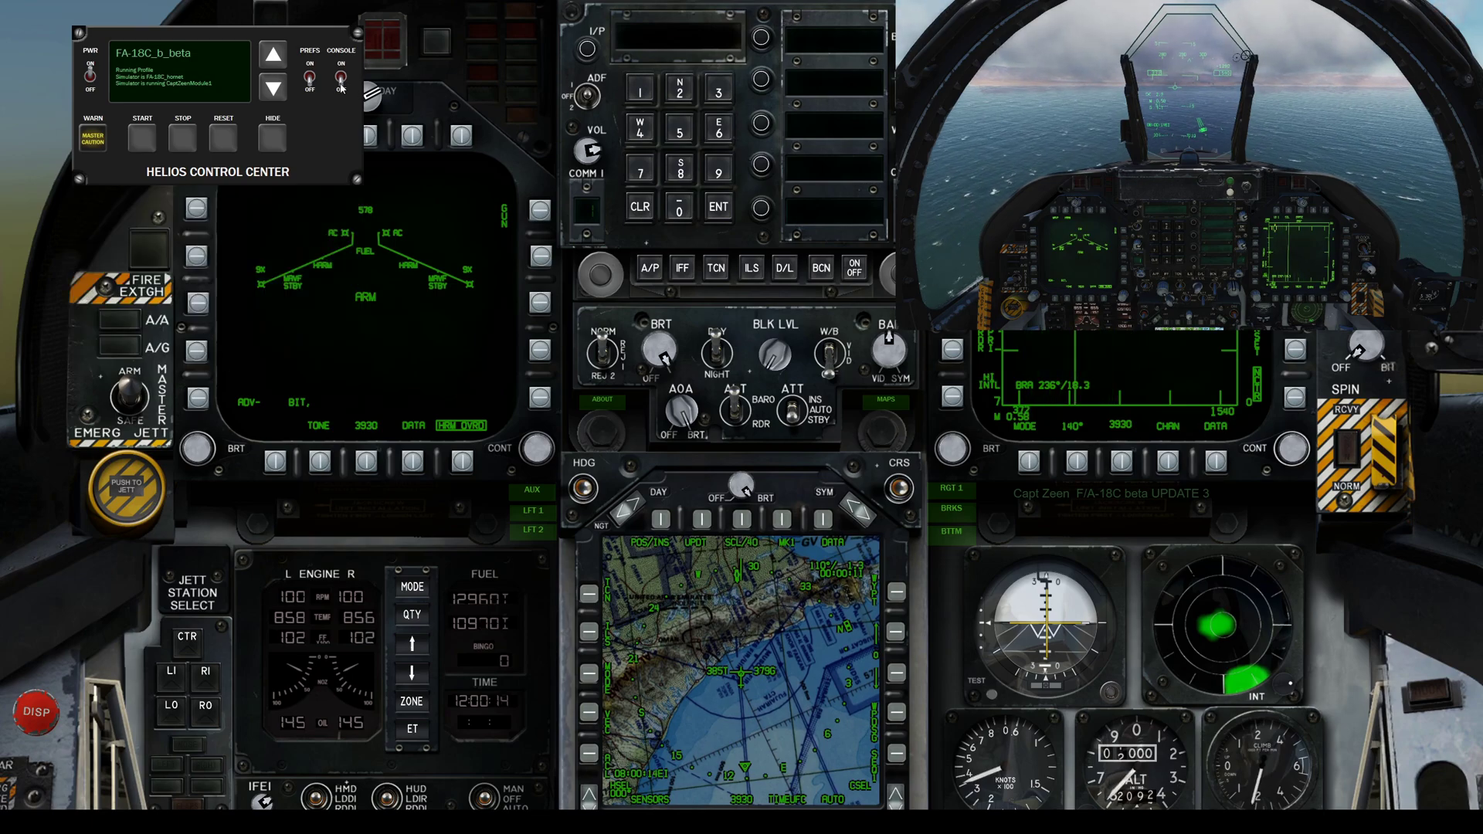
pyautogui.click(341, 78)
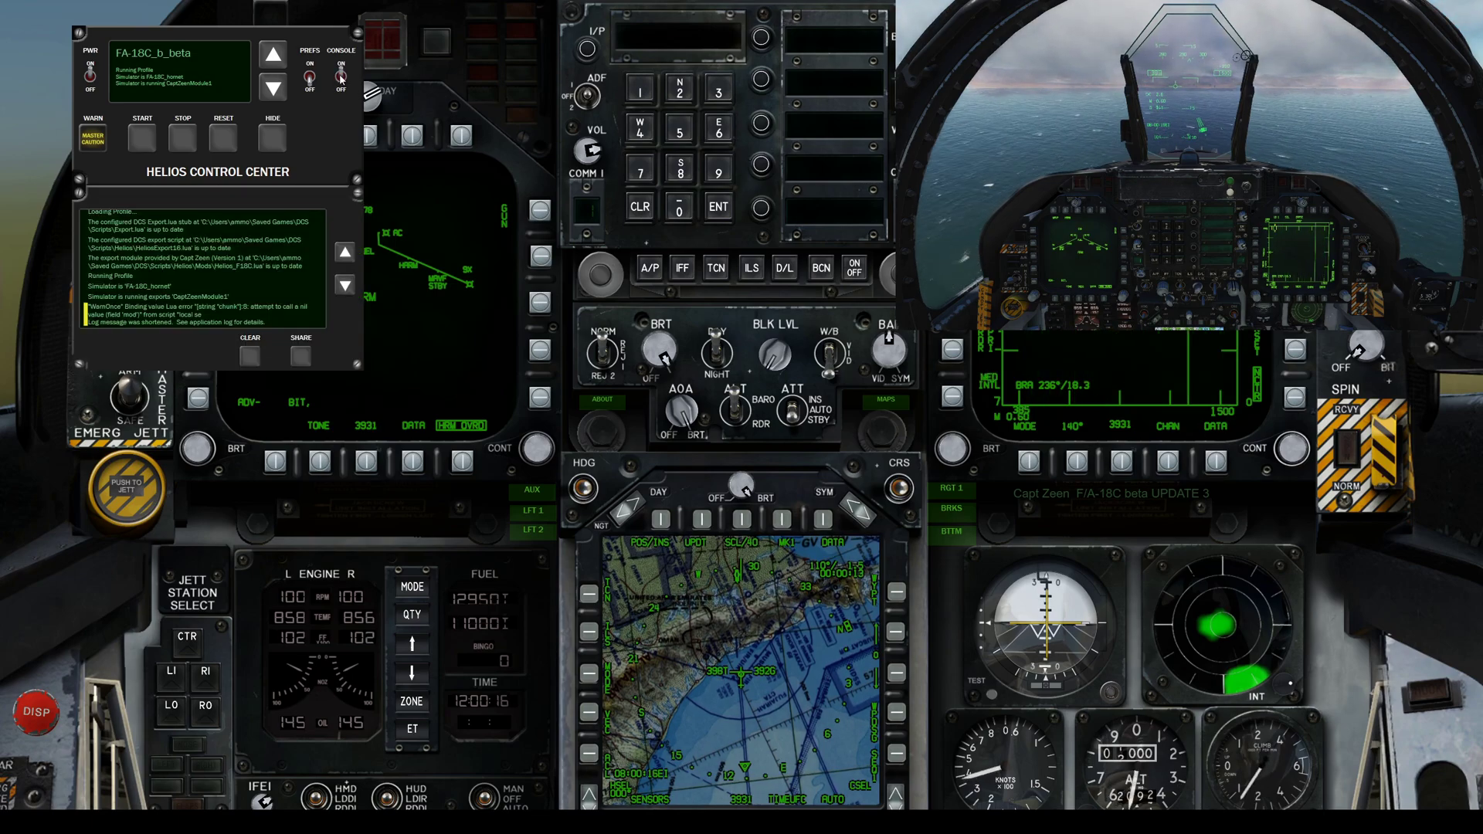